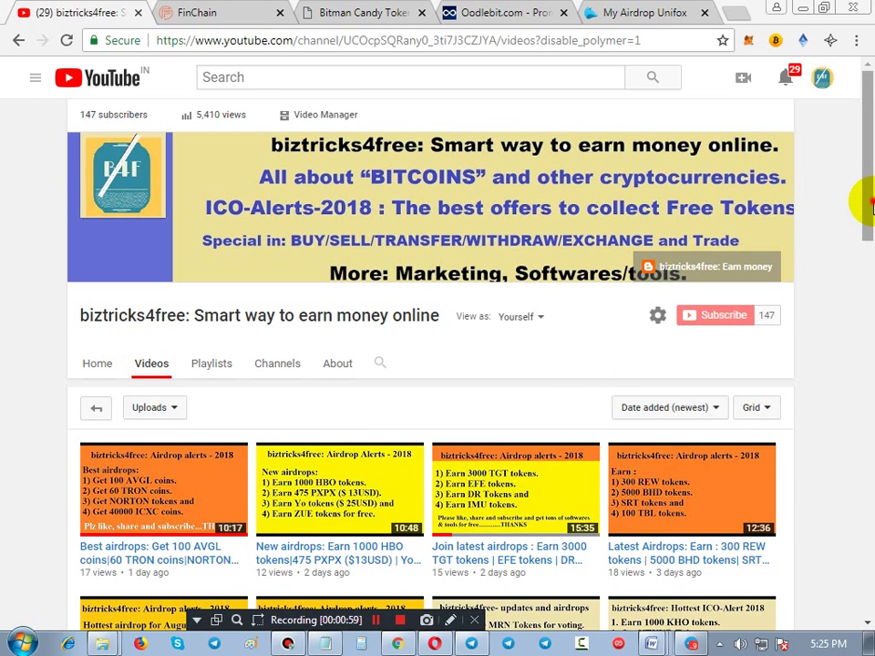
Outline the first two rows of the channel's videos in red with the annotation tool
{"action": "left_click_drag", "start_coordinate": [864, 195], "coordinate": [868, 274]}
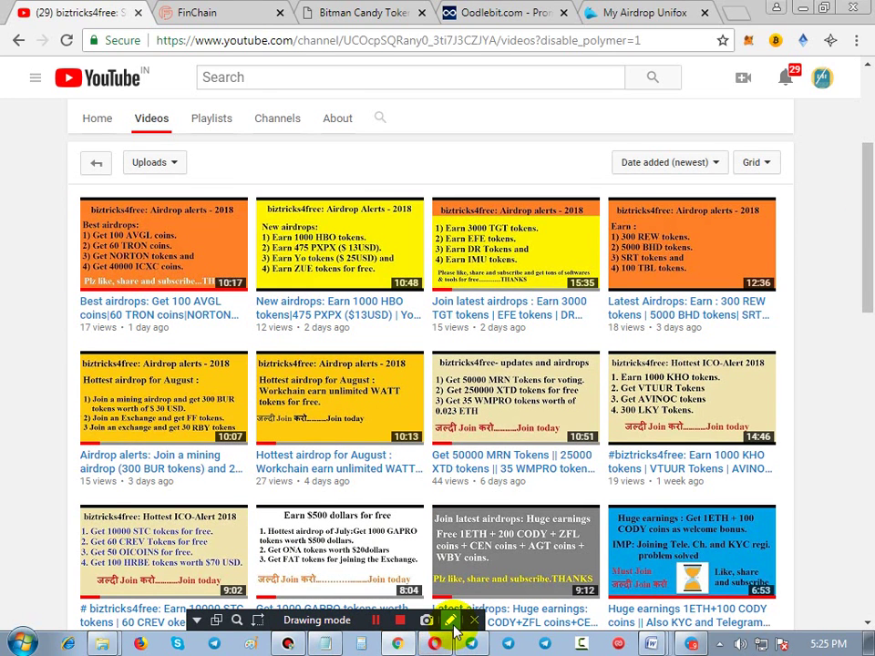
{"action": "left_click", "coordinate": [451, 620]}
{"action": "mouse_move", "coordinate": [68, 186]}
{"action": "left_mouse_down"}
{"action": "mouse_move", "coordinate": [572, 318]}
{"action": "mouse_move", "coordinate": [776, 335]}
{"action": "left_mouse_up"}
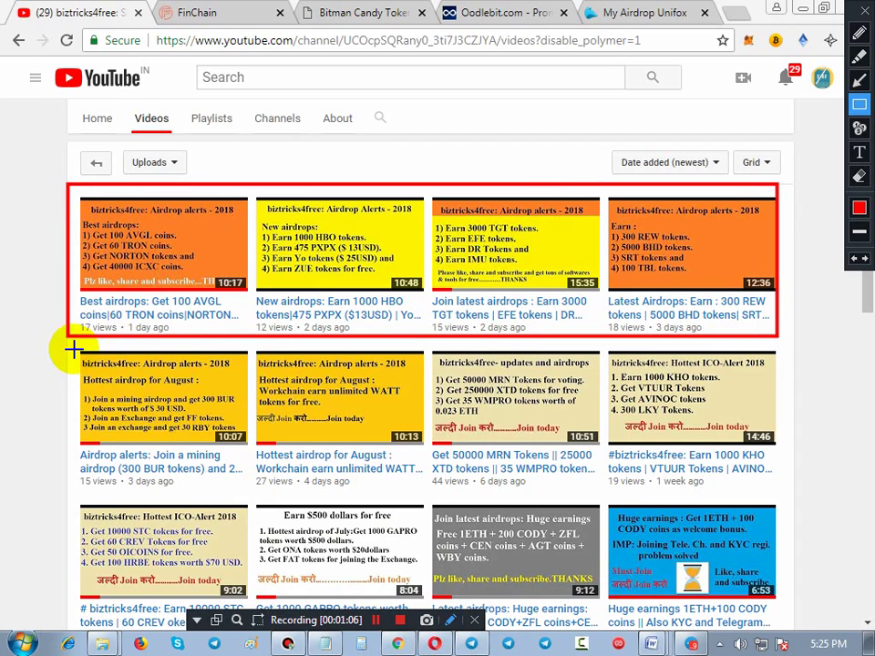
{"action": "left_click_drag", "start_coordinate": [64, 336], "coordinate": [782, 490]}
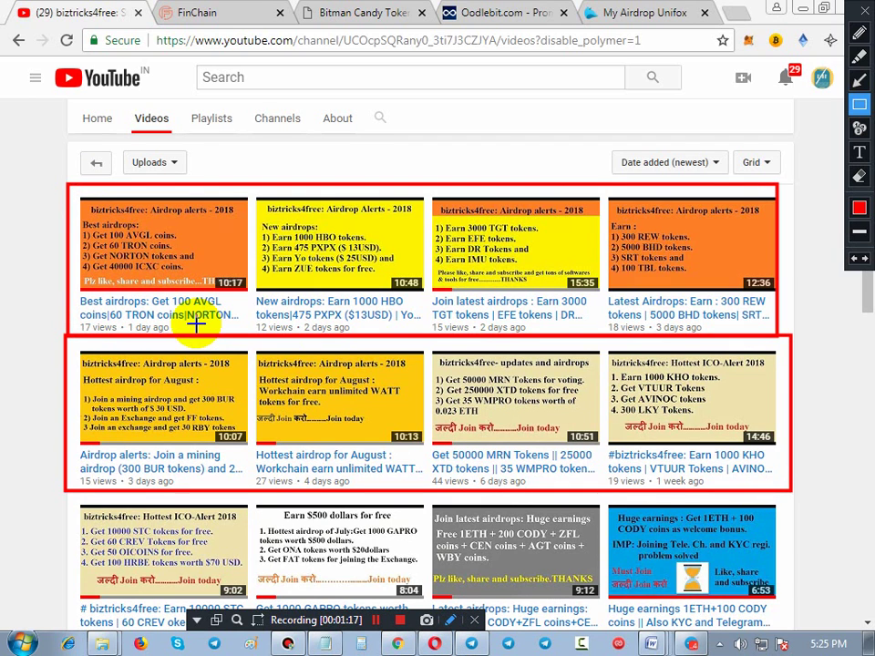
Clear the annotations, scroll to the top and switch to the FinChain wallet dashboard
{"action": "key", "text": "Escape"}
{"action": "scroll", "coordinate": [201, 337], "scroll_direction": "up", "scroll_amount": 3}
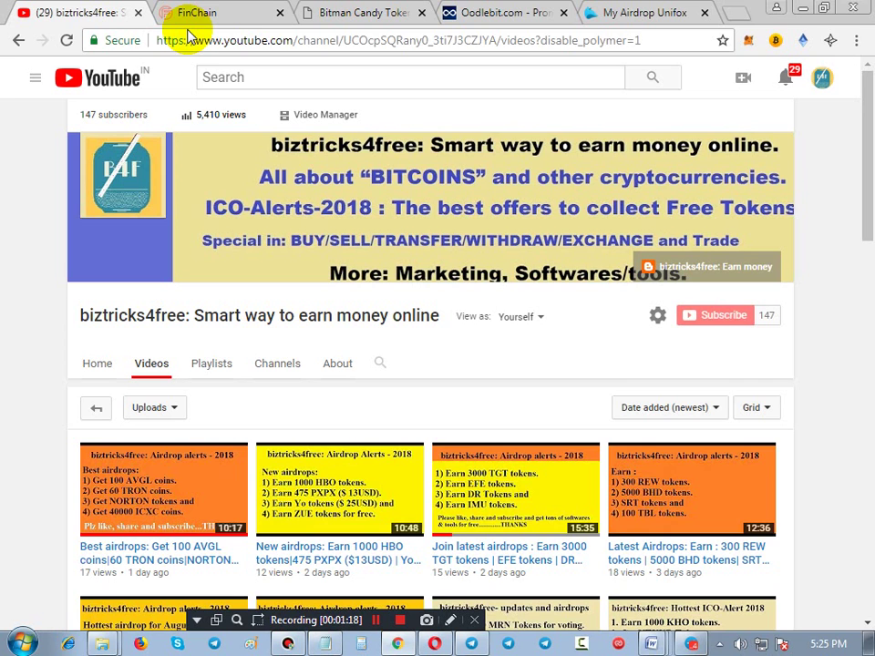
{"action": "left_click", "coordinate": [200, 16]}
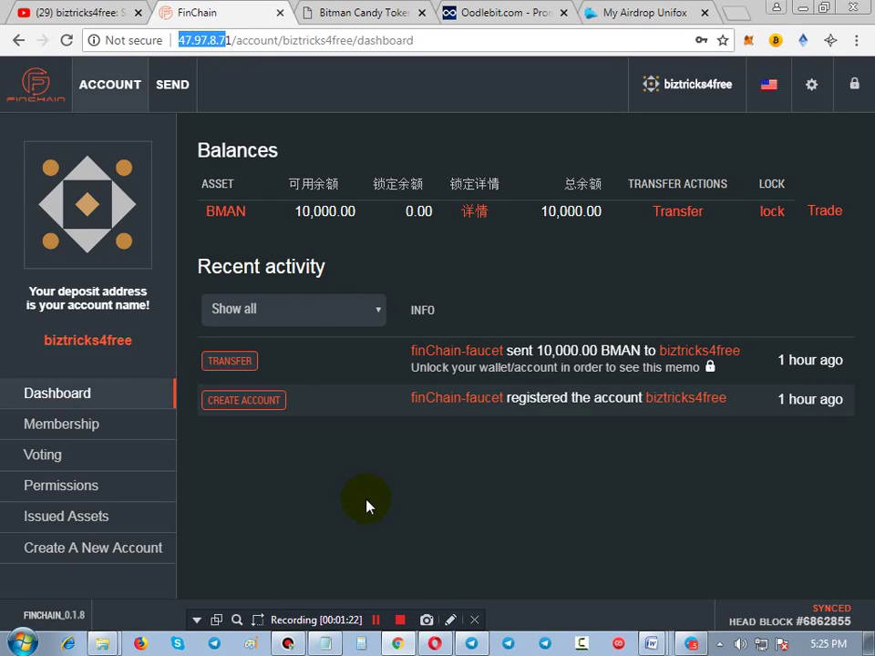
{"action": "left_click", "coordinate": [449, 620]}
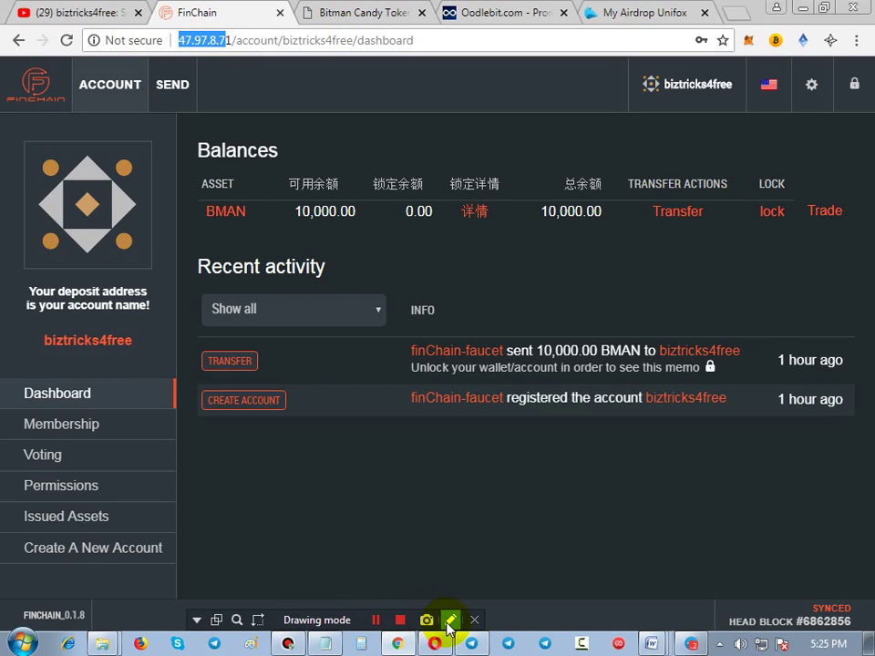
{"action": "left_click", "coordinate": [449, 621]}
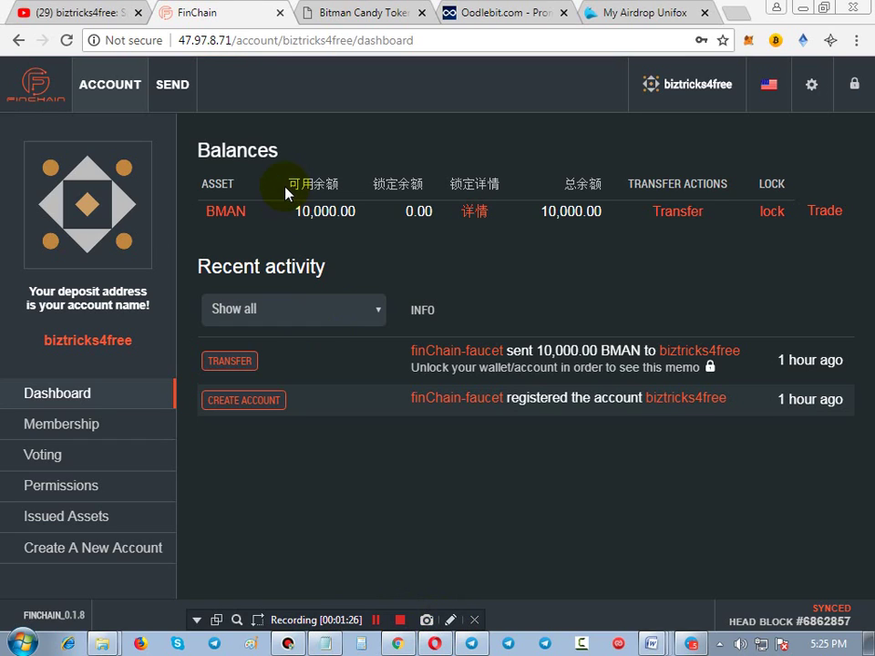
{"action": "left_click", "coordinate": [450, 621]}
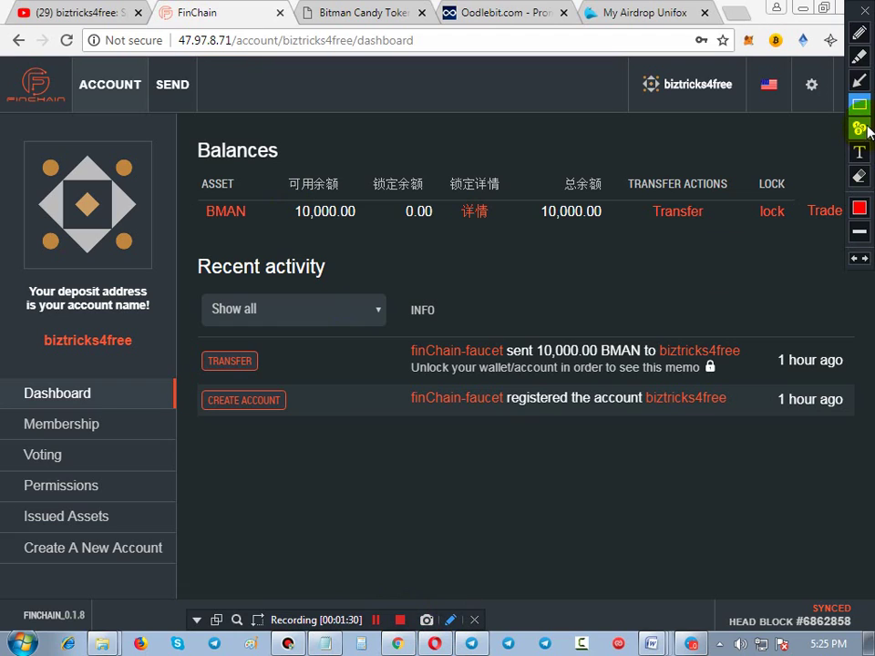
{"action": "left_click_drag", "start_coordinate": [272, 184], "coordinate": [377, 224]}
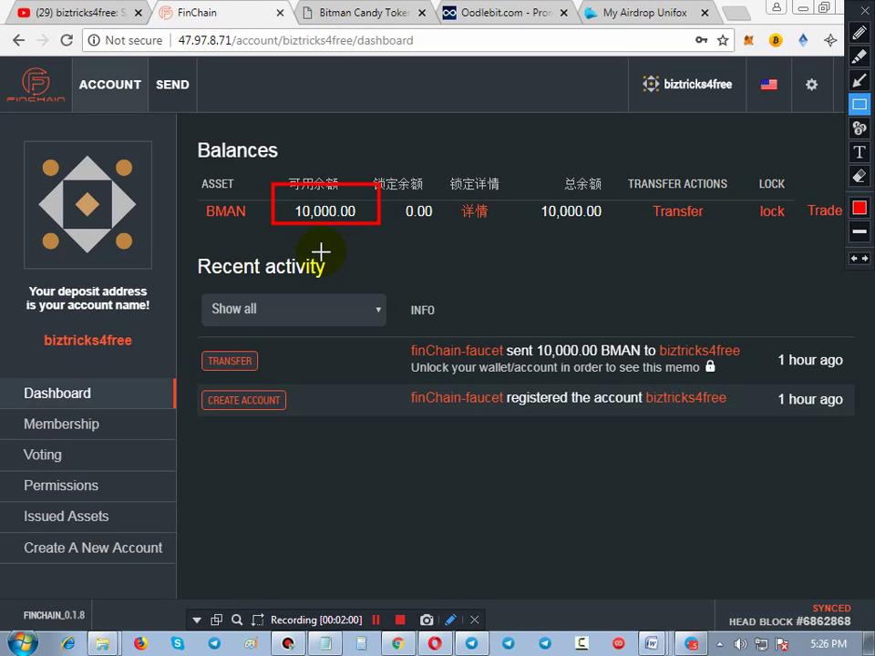
{"action": "key", "text": "Escape"}
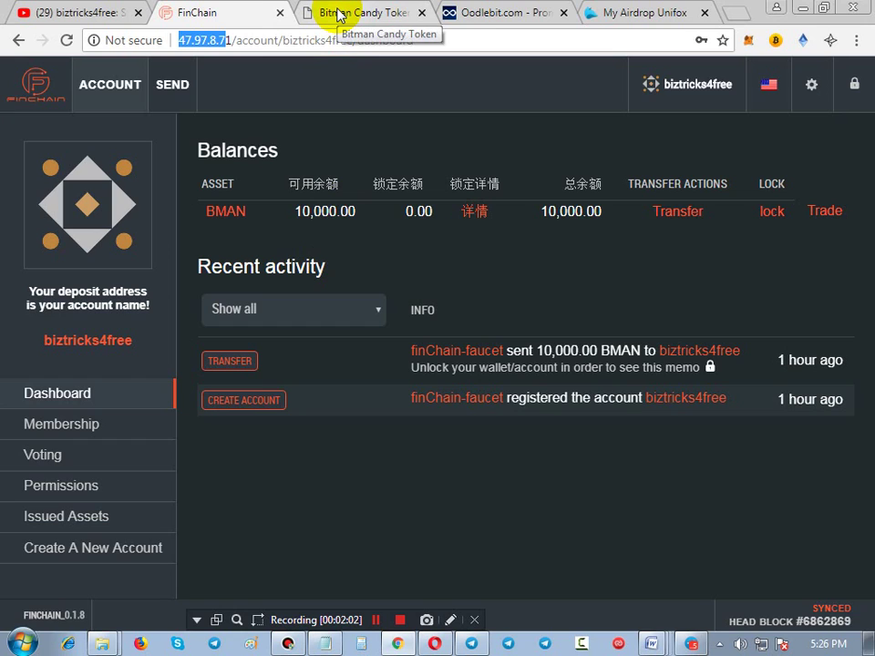
{"action": "left_click", "coordinate": [337, 14]}
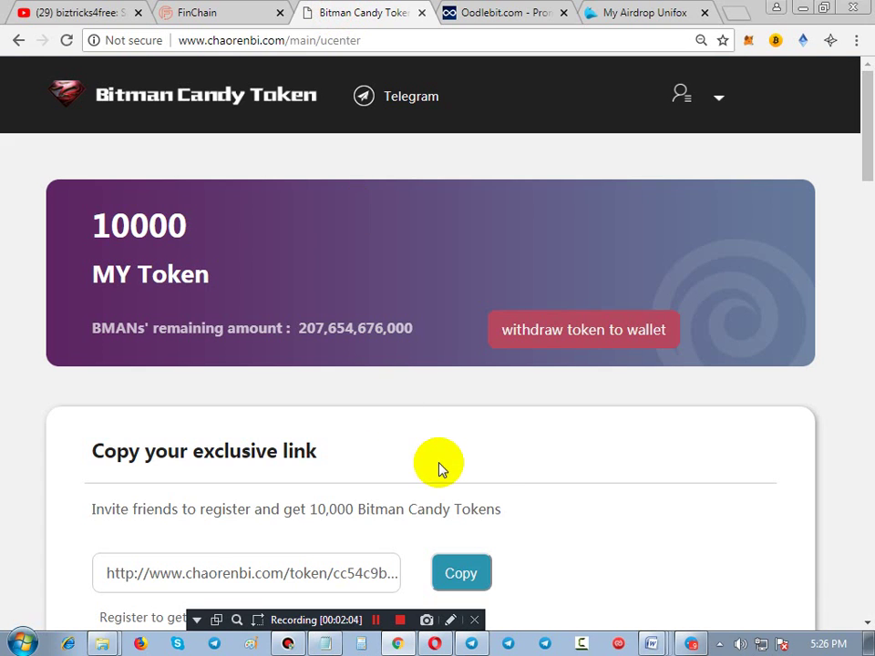
{"action": "scroll", "coordinate": [501, 467], "scroll_direction": "down", "scroll_amount": 2}
{"action": "scroll", "coordinate": [501, 466], "scroll_direction": "up", "scroll_amount": 1}
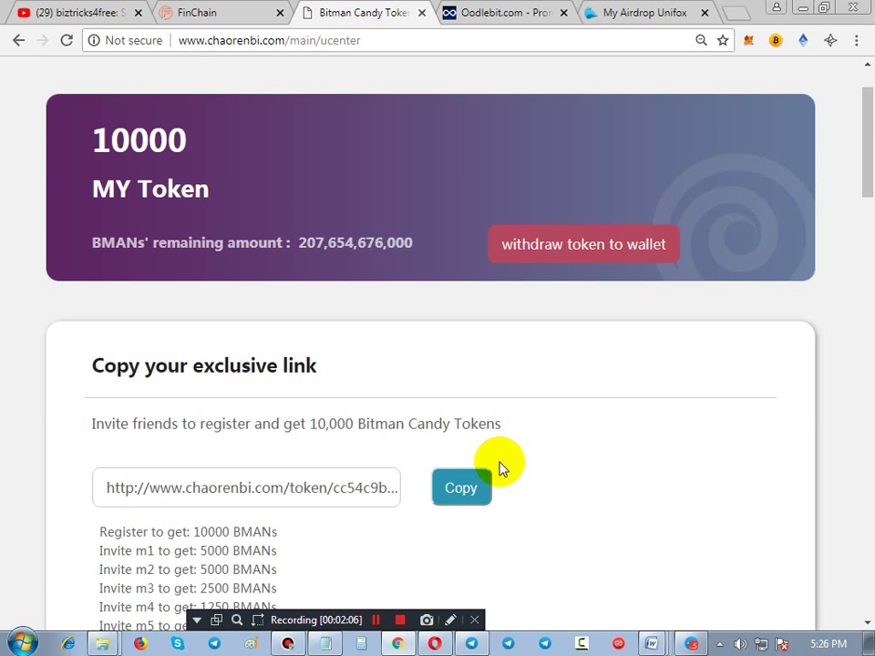
{"action": "left_click", "coordinate": [447, 623]}
{"action": "left_click_drag", "start_coordinate": [69, 95], "coordinate": [227, 170]}
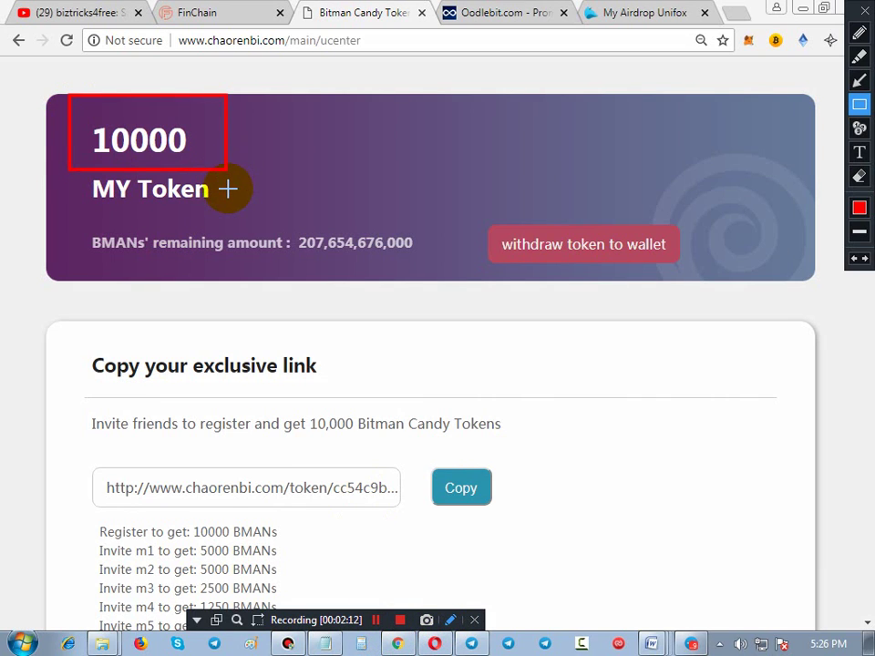
{"action": "key", "text": "Escape"}
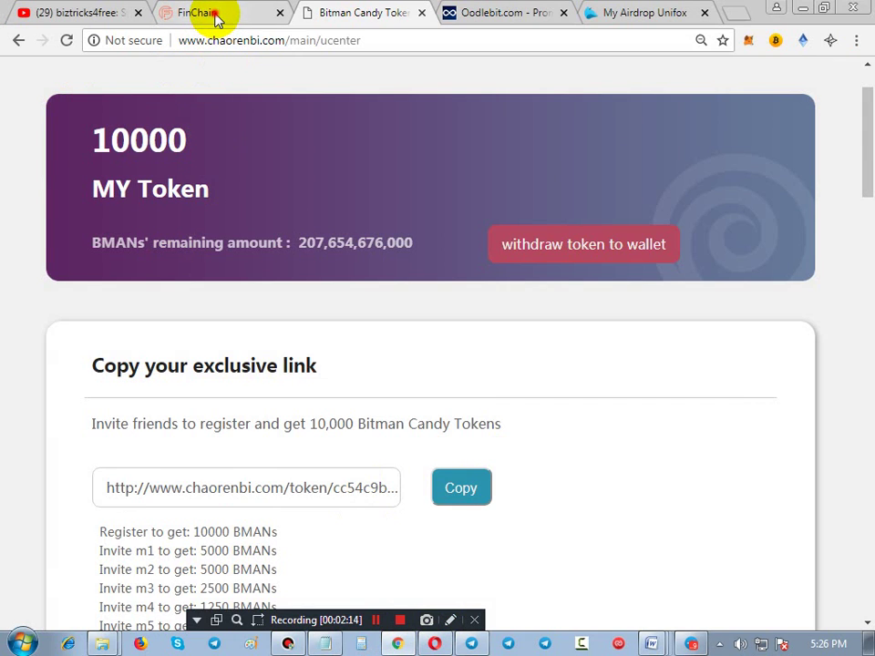
{"action": "left_click", "coordinate": [217, 13]}
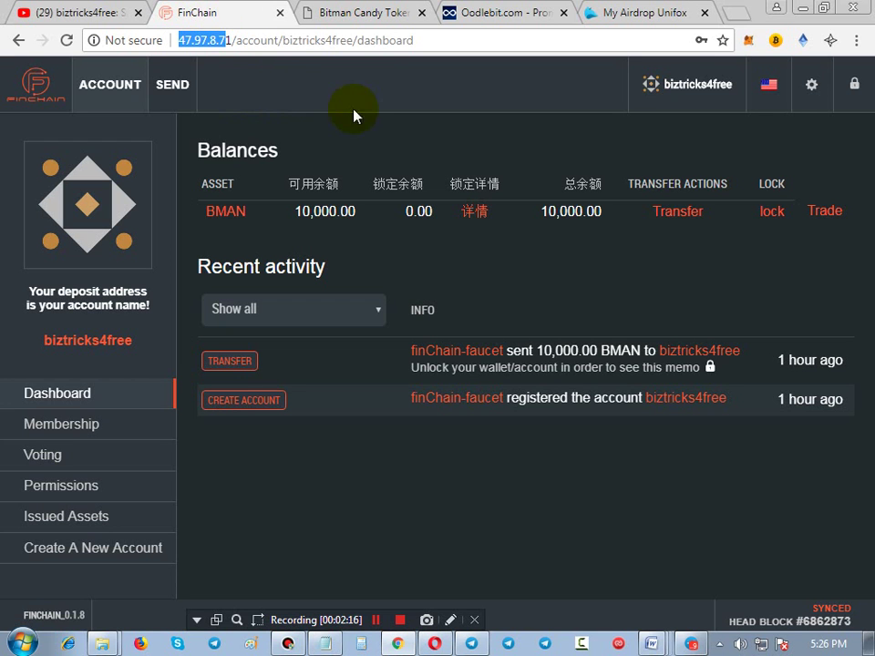
{"action": "left_click", "coordinate": [363, 14]}
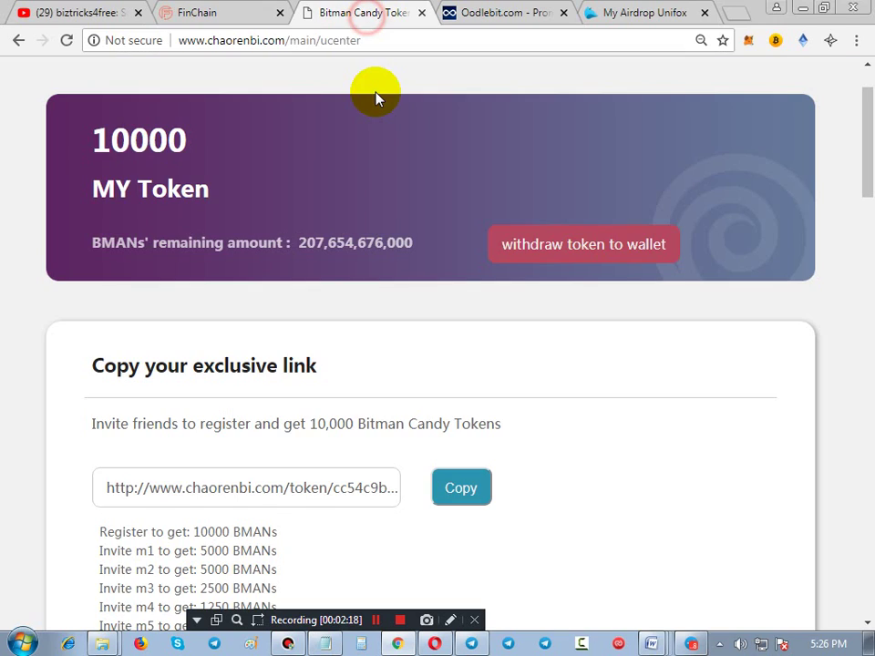
{"action": "scroll", "coordinate": [390, 446], "scroll_direction": "down", "scroll_amount": 5}
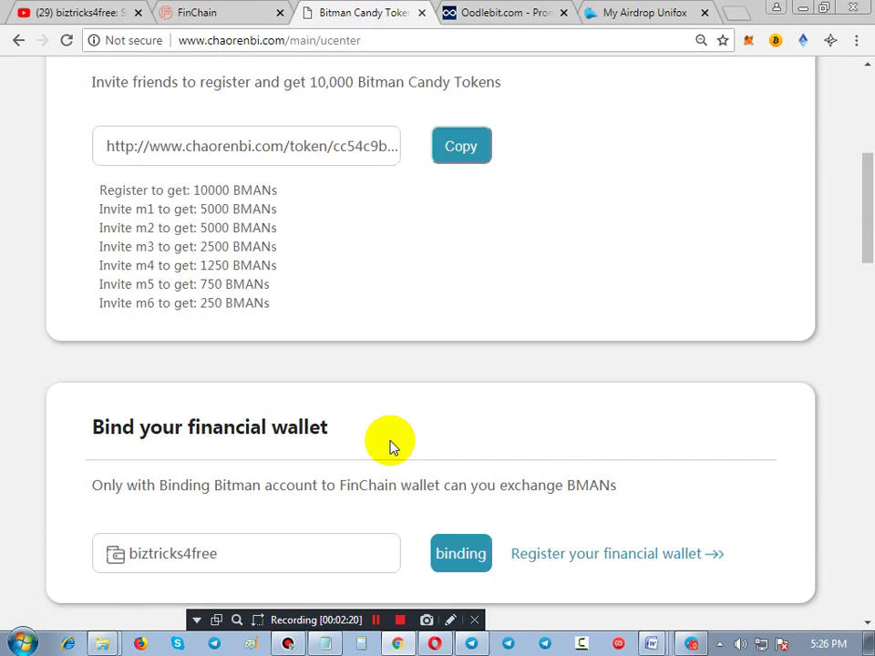
{"action": "scroll", "coordinate": [390, 446], "scroll_direction": "down", "scroll_amount": 9}
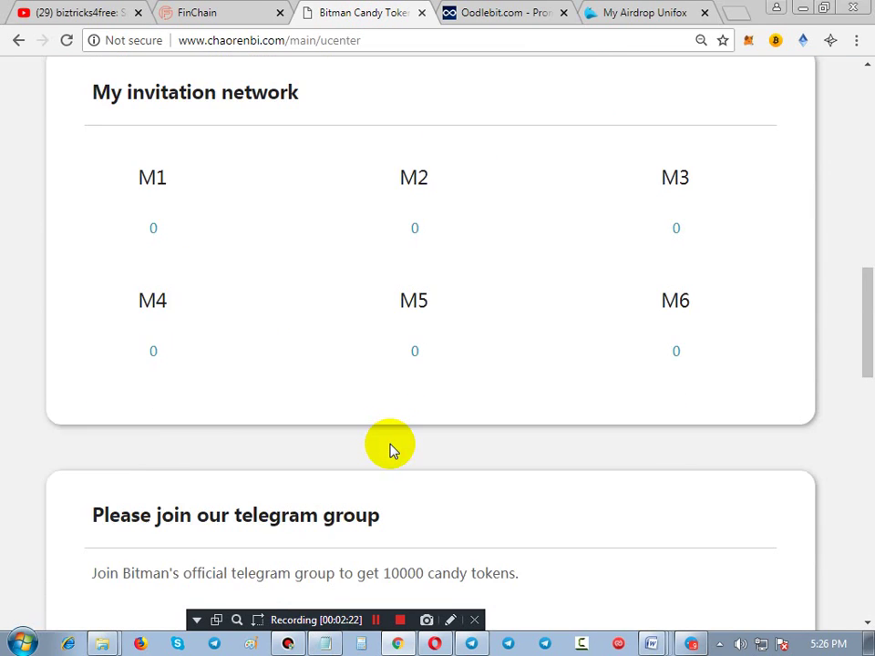
{"action": "scroll", "coordinate": [390, 448], "scroll_direction": "down", "scroll_amount": 1}
{"action": "scroll", "coordinate": [390, 449], "scroll_direction": "down", "scroll_amount": 3}
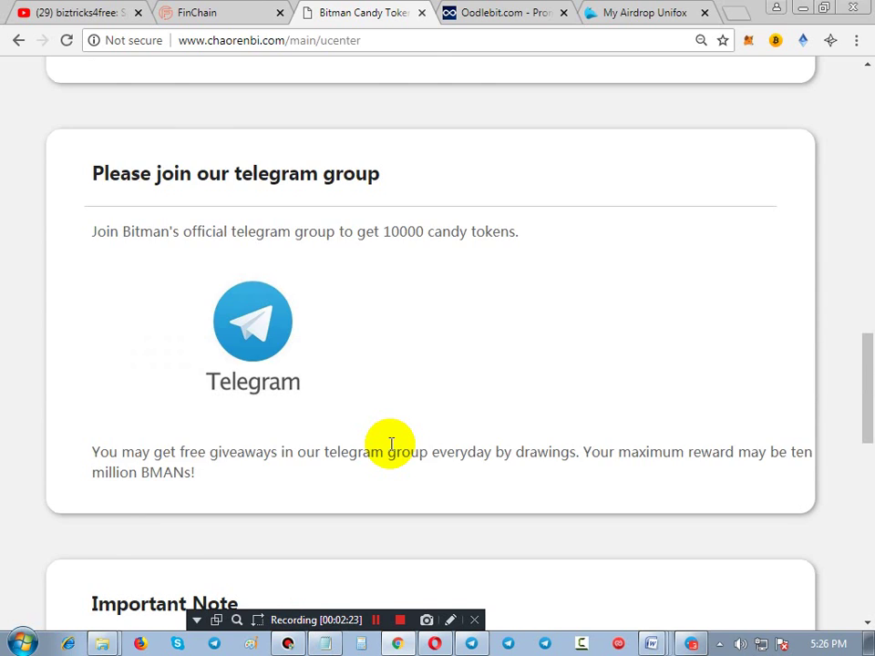
{"action": "scroll", "coordinate": [390, 449], "scroll_direction": "down", "scroll_amount": 2}
{"action": "scroll", "coordinate": [390, 450], "scroll_direction": "down", "scroll_amount": 2}
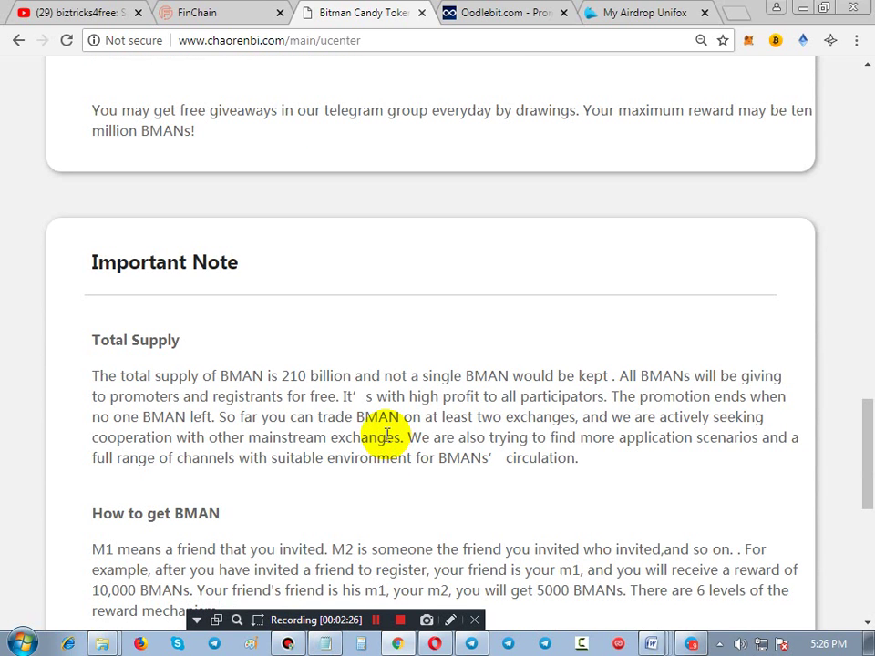
{"action": "scroll", "coordinate": [387, 435], "scroll_direction": "up", "scroll_amount": 9}
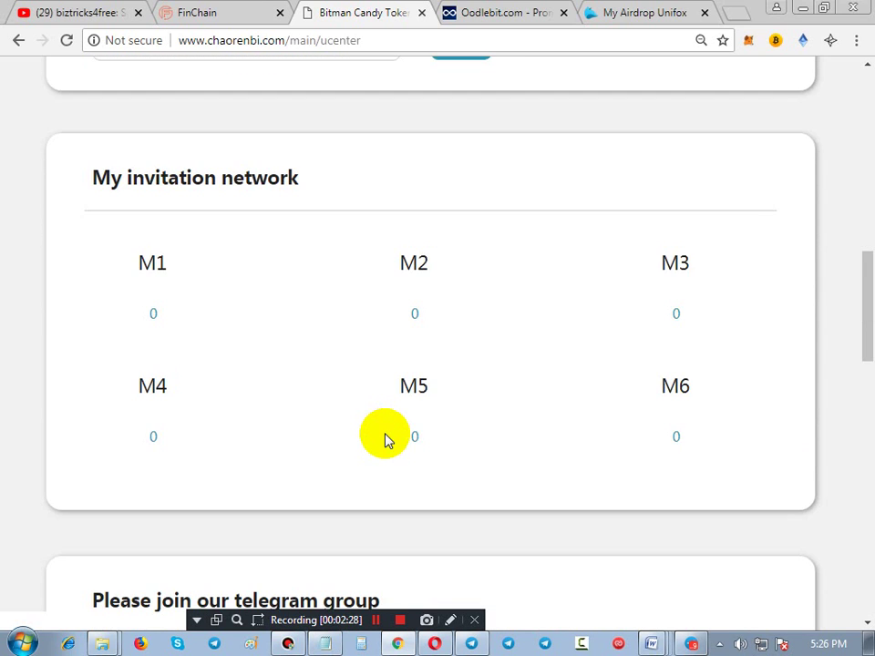
{"action": "scroll", "coordinate": [385, 440], "scroll_direction": "up", "scroll_amount": 12}
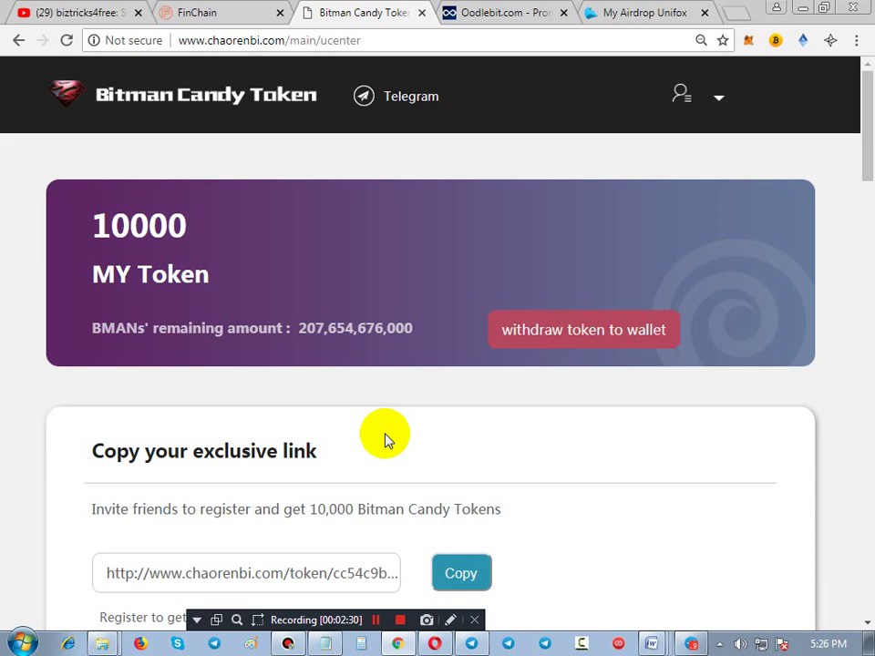
{"action": "left_click", "coordinate": [193, 13]}
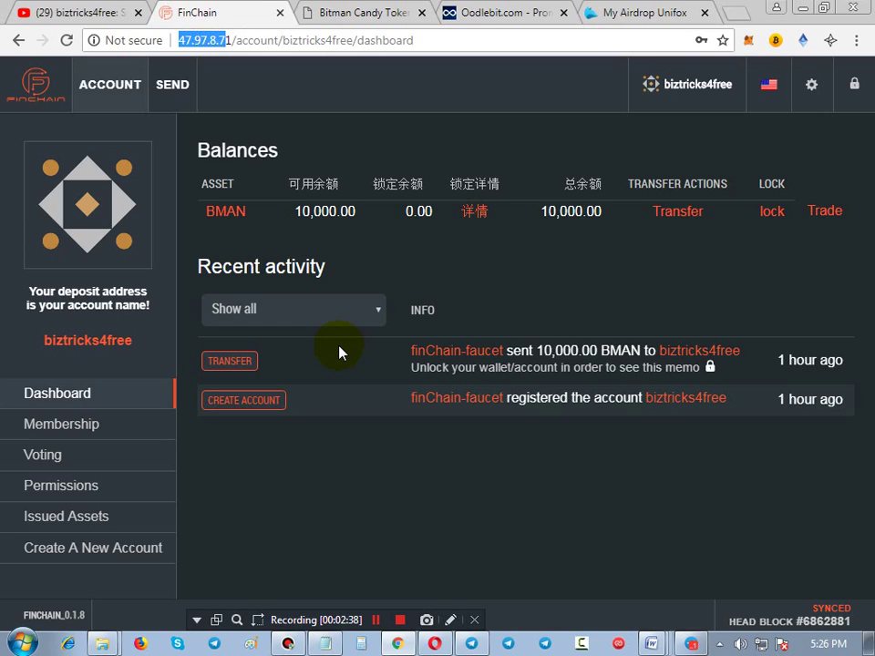
Outline the 10,000.00 available balance in red, then bring up Opera's FinChain create-account page
{"action": "left_click", "coordinate": [451, 620]}
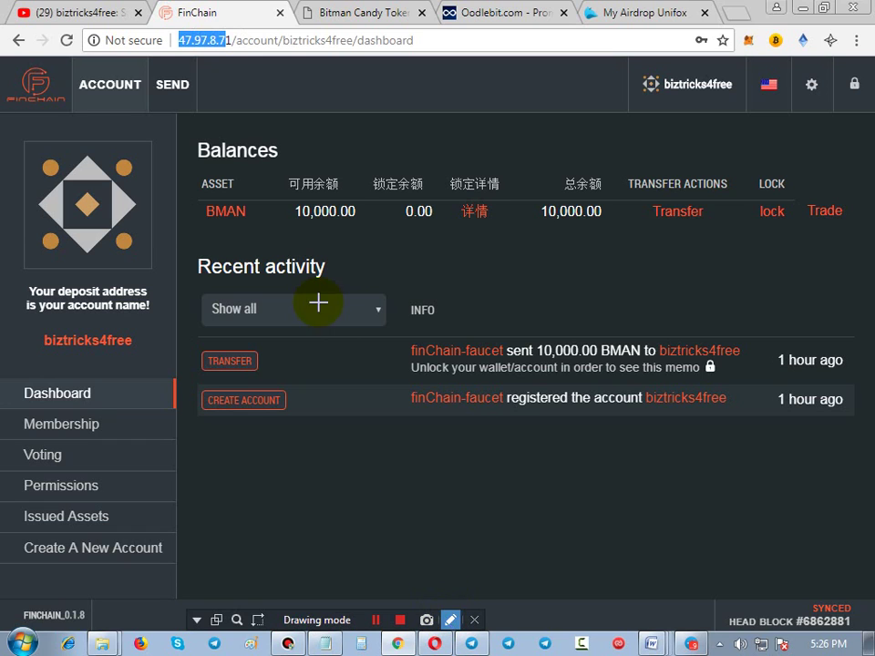
{"action": "left_click_drag", "start_coordinate": [281, 163], "coordinate": [363, 247]}
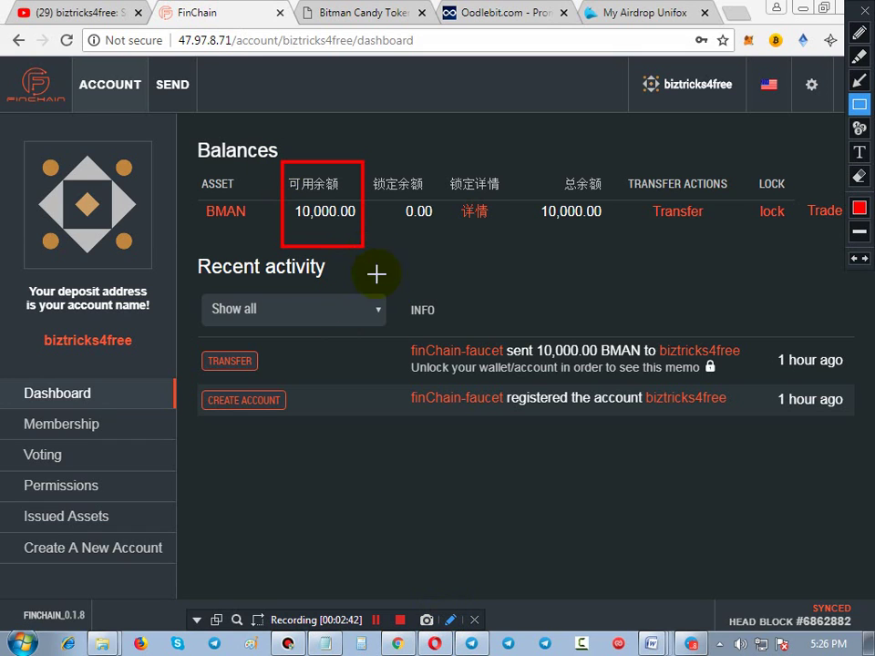
{"action": "key", "text": "Escape"}
{"action": "left_click", "coordinate": [436, 645]}
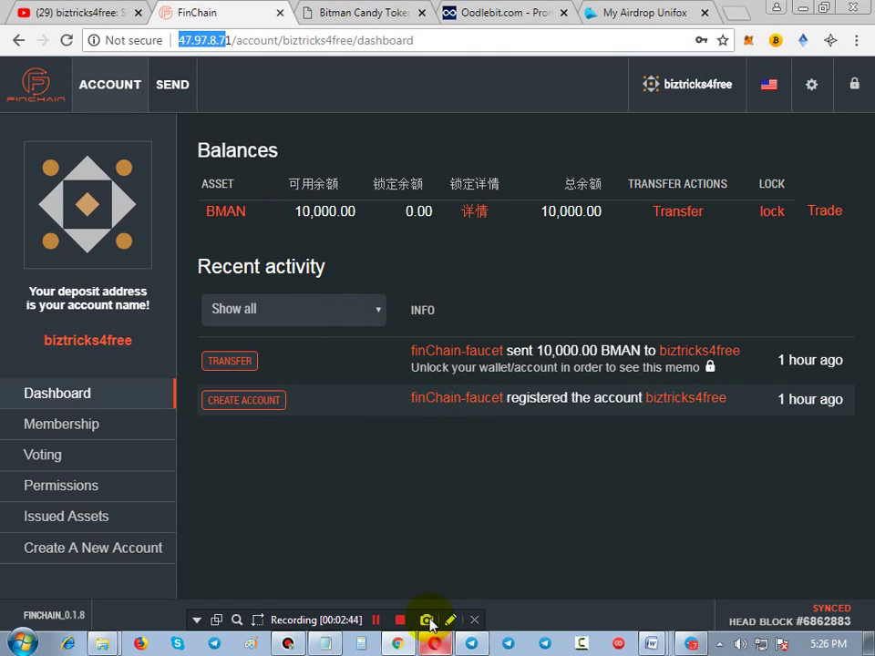
{"action": "left_click", "coordinate": [268, 21]}
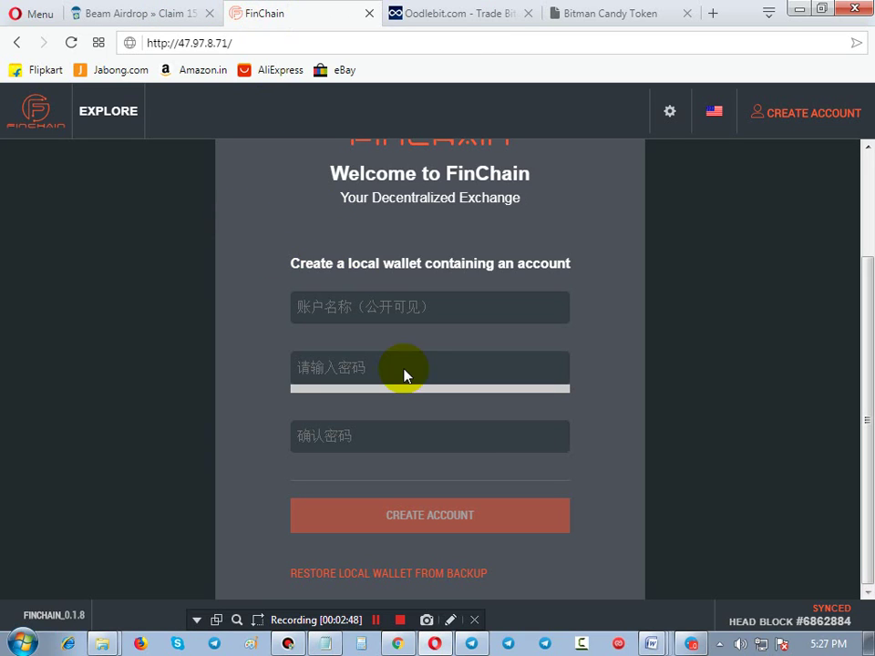
{"action": "left_click", "coordinate": [450, 620]}
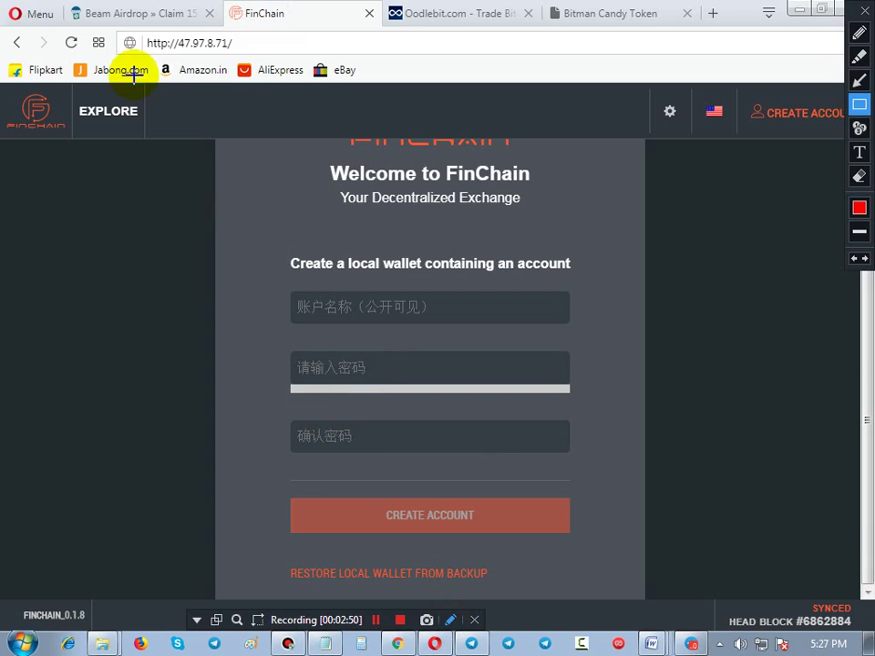
{"action": "left_click_drag", "start_coordinate": [137, 35], "coordinate": [270, 61]}
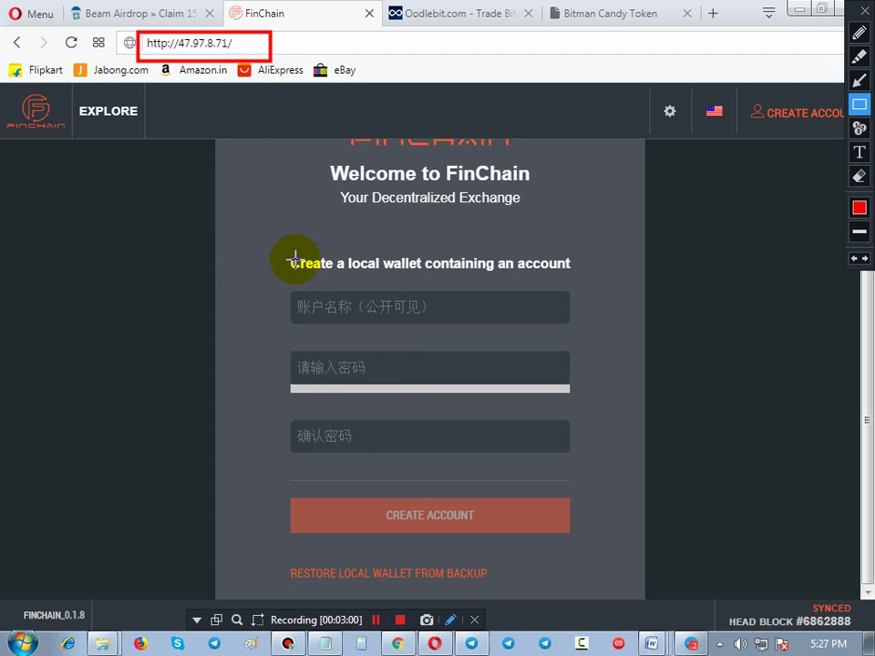
{"action": "key", "text": "Escape"}
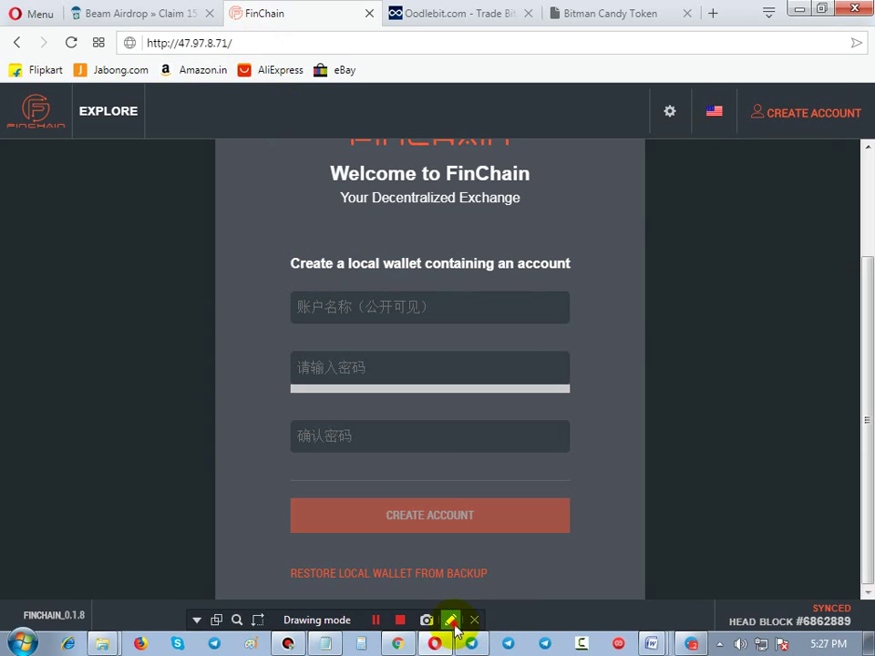
{"action": "left_click", "coordinate": [451, 622]}
{"action": "left_click_drag", "start_coordinate": [698, 94], "coordinate": [734, 135]}
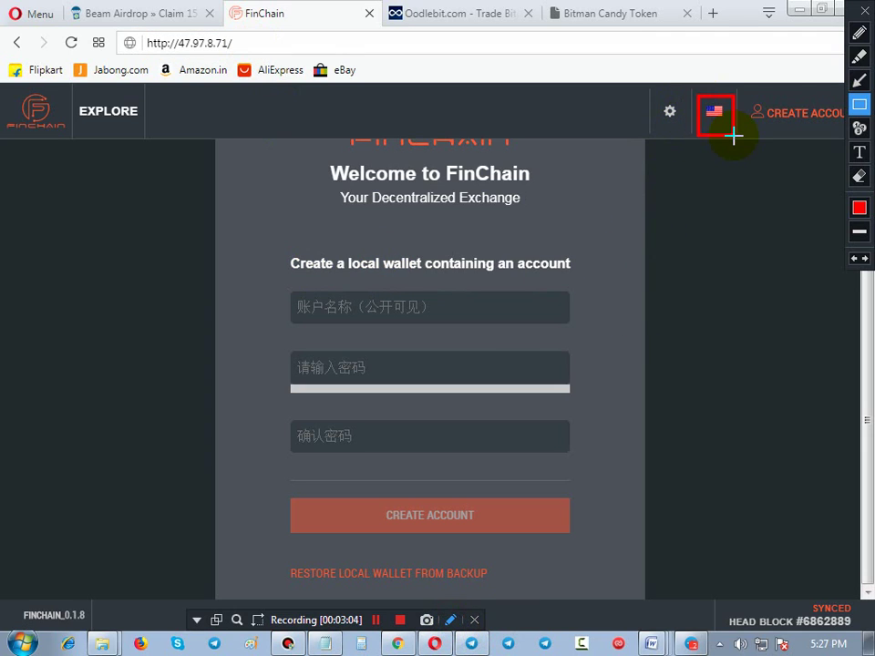
{"action": "key", "text": "Escape"}
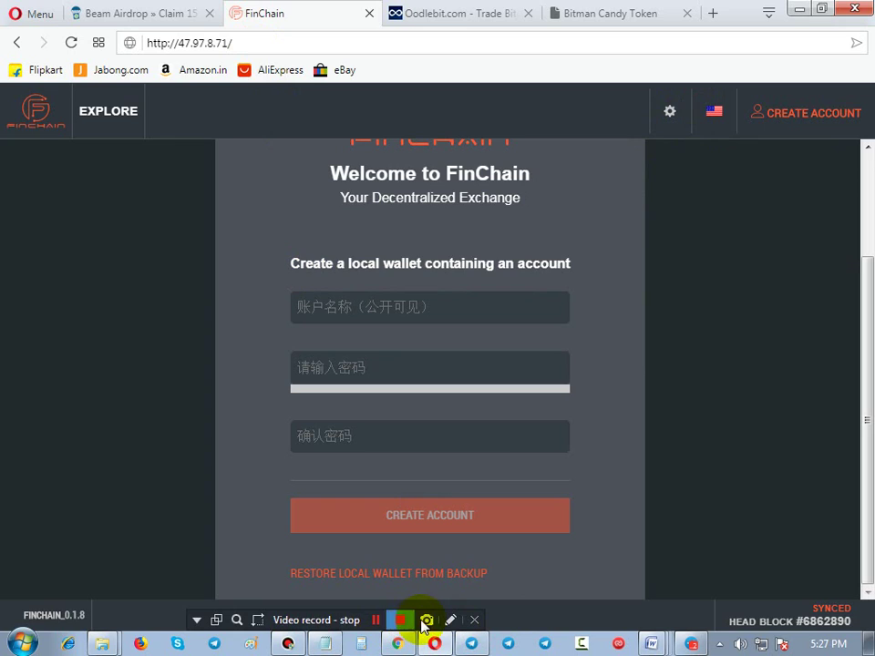
{"action": "left_click", "coordinate": [451, 623]}
{"action": "left_click_drag", "start_coordinate": [271, 276], "coordinate": [521, 301]}
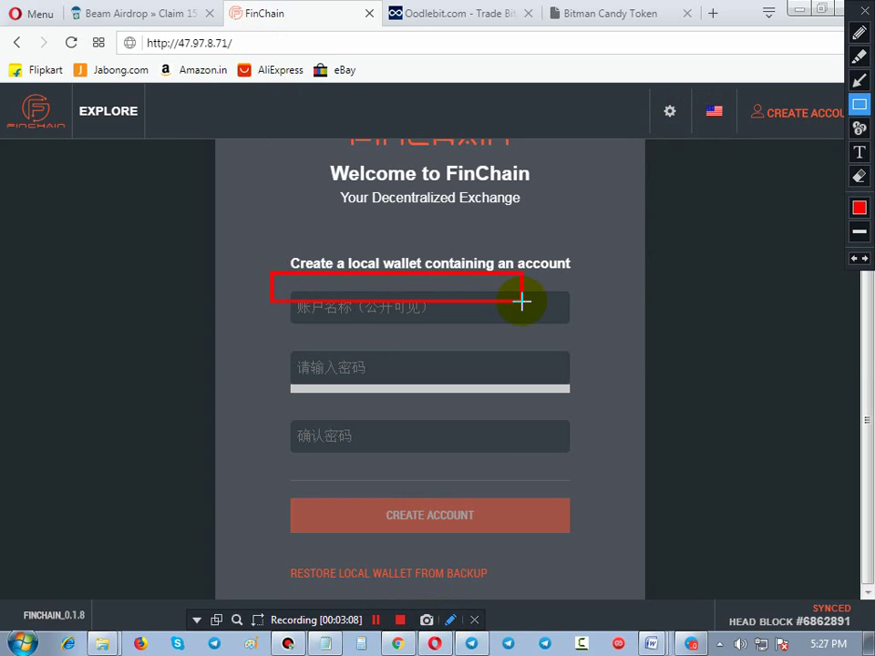
{"action": "left_click_drag", "start_coordinate": [263, 351], "coordinate": [475, 391]}
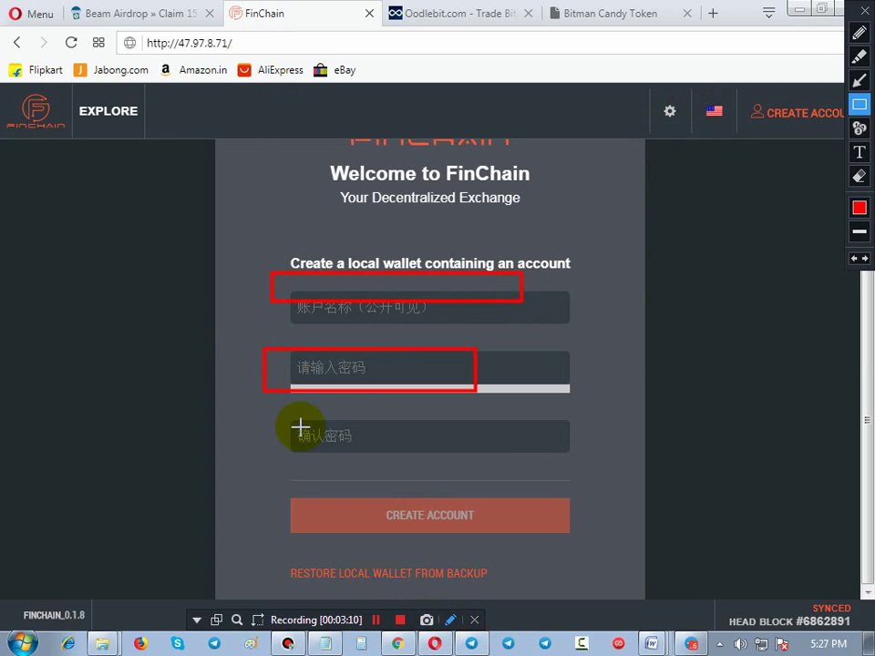
{"action": "left_click_drag", "start_coordinate": [263, 417], "coordinate": [520, 467]}
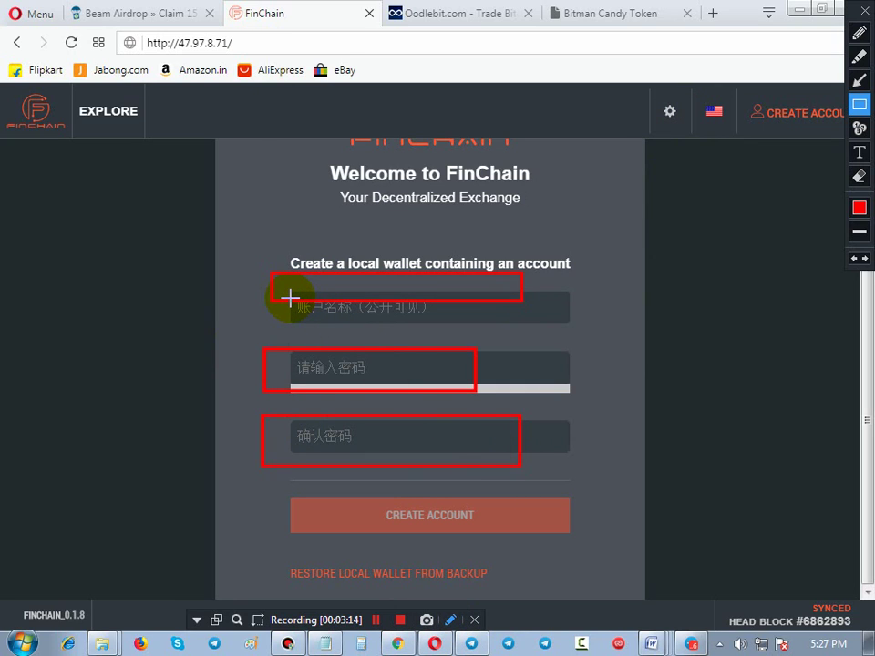
{"action": "key", "text": "Escape"}
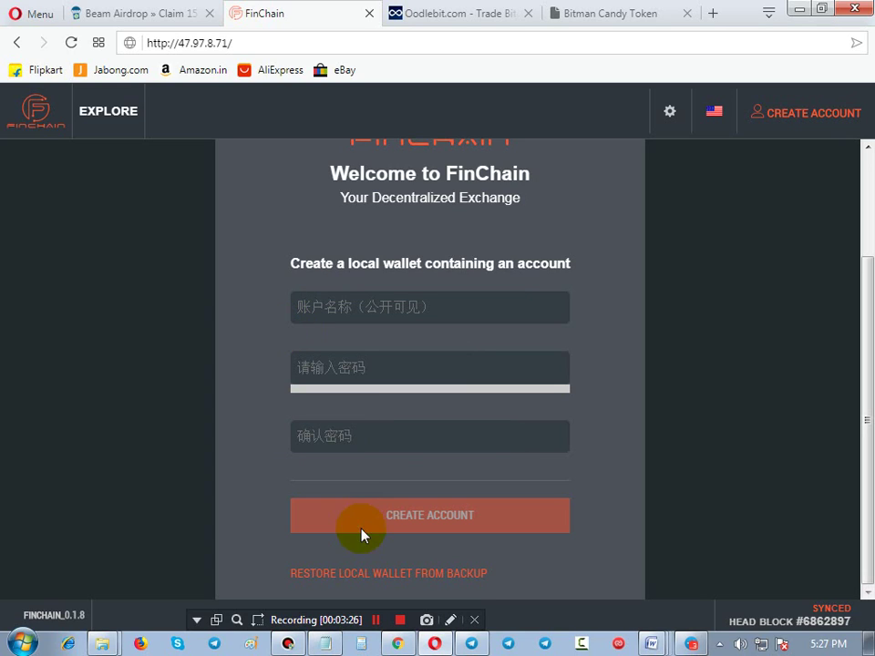
{"action": "left_click", "coordinate": [450, 622]}
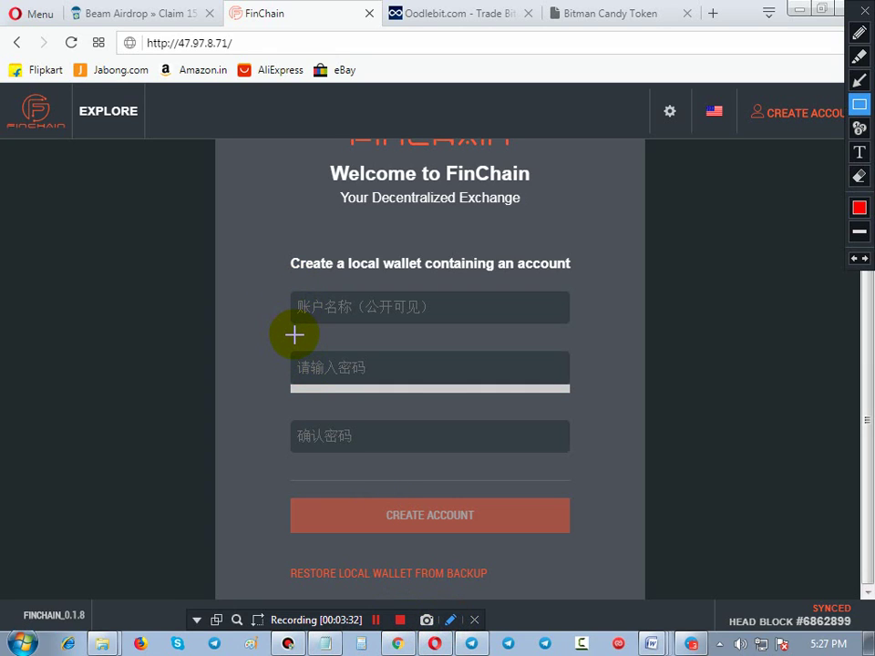
{"action": "left_click_drag", "start_coordinate": [292, 353], "coordinate": [403, 380]}
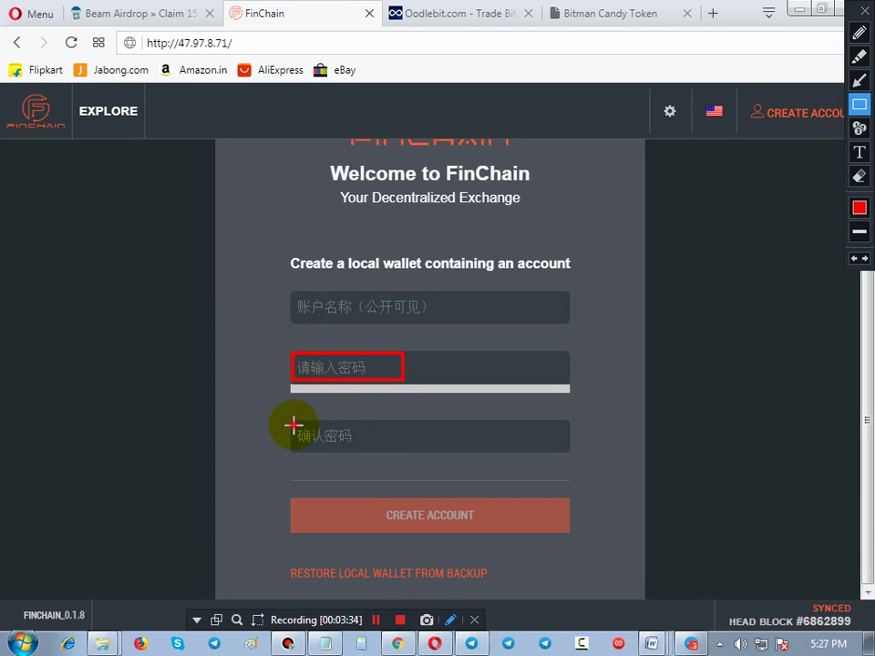
{"action": "left_click_drag", "start_coordinate": [292, 425], "coordinate": [419, 467]}
{"action": "left_click_drag", "start_coordinate": [379, 499], "coordinate": [467, 538]}
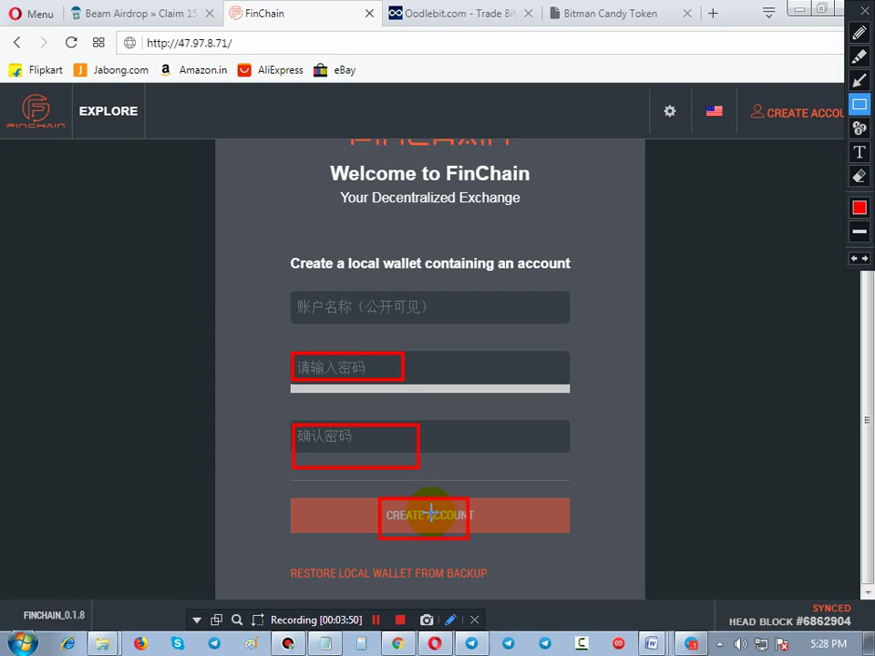
{"action": "key", "text": "Escape"}
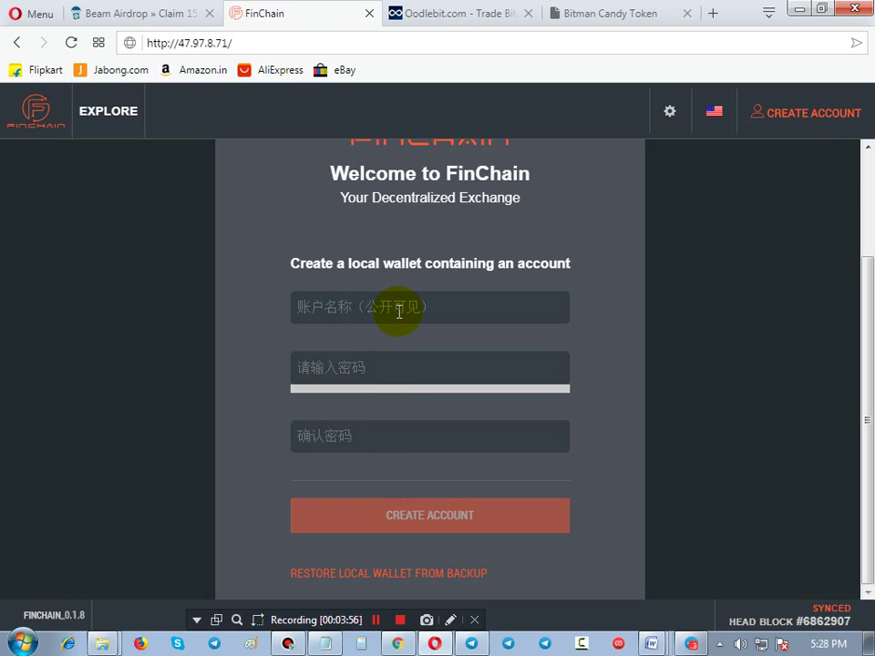
Create the local wallet account with its name and the same password pasted twice
{"action": "left_click", "coordinate": [398, 312]}
{"action": "type", "text": "taran9420"}
{"action": "left_click", "coordinate": [347, 365]}
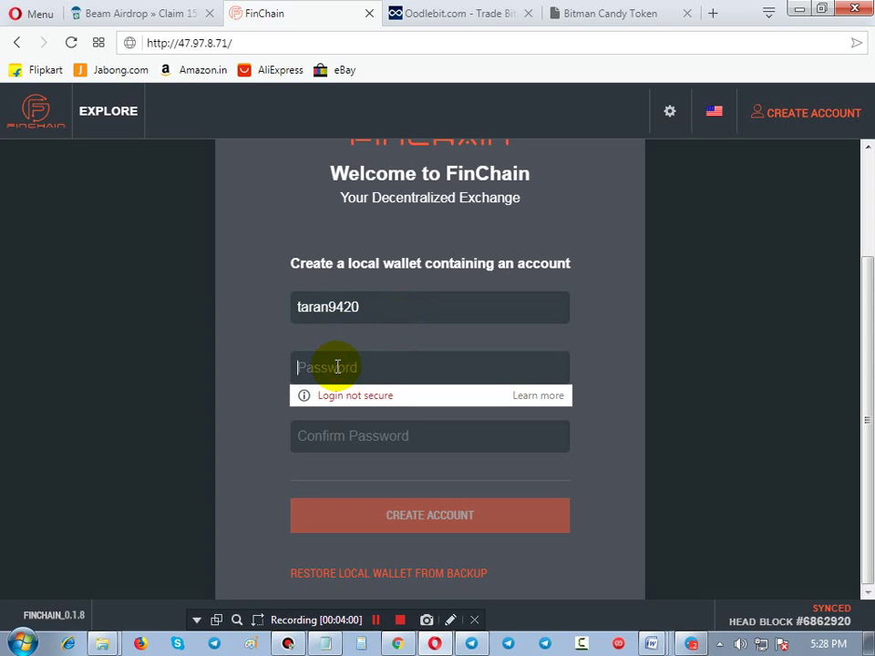
{"action": "key", "text": "ctrl+v"}
{"action": "key", "text": "Tab"}
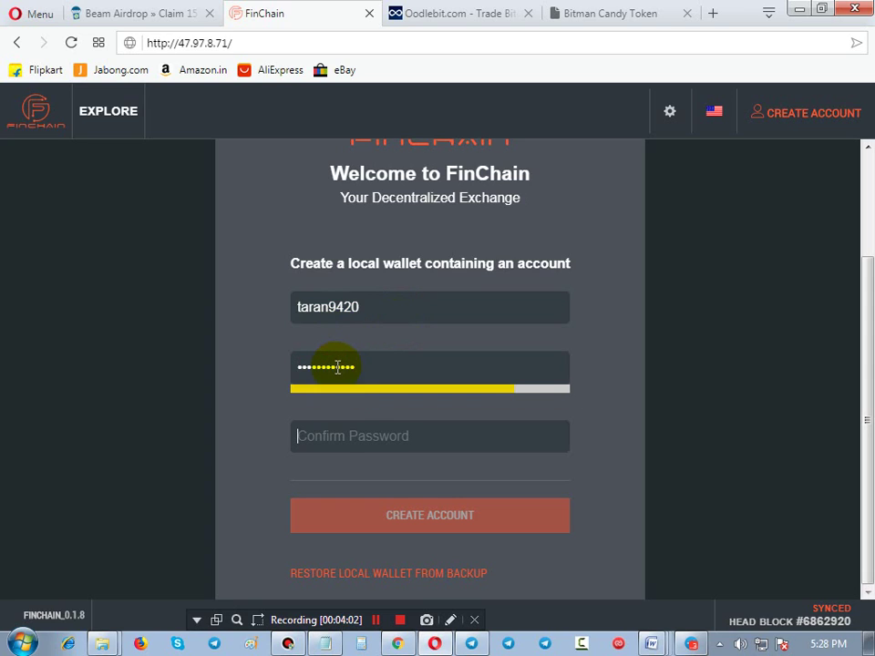
{"action": "key", "text": "ctrl+v"}
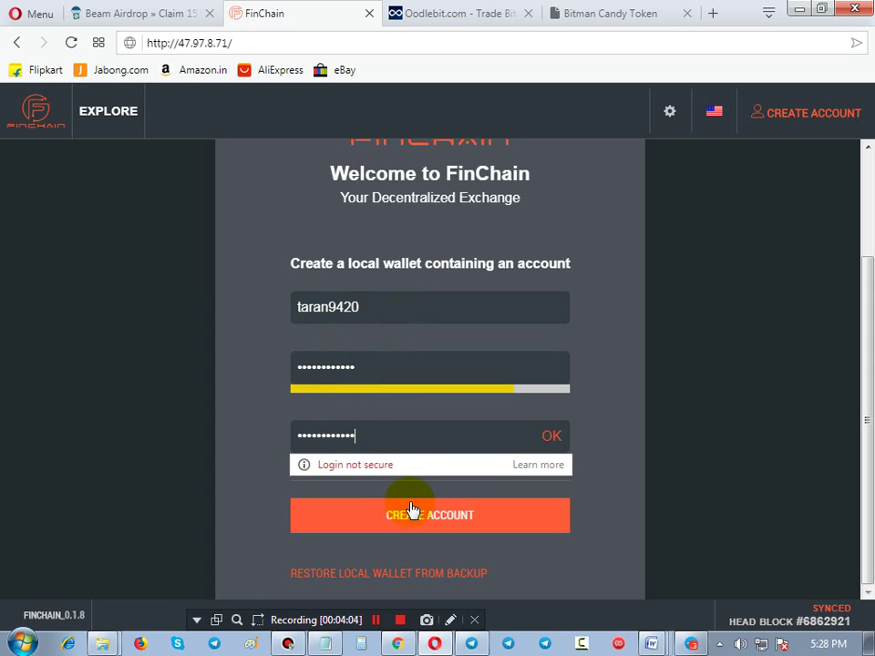
{"action": "left_click", "coordinate": [414, 518]}
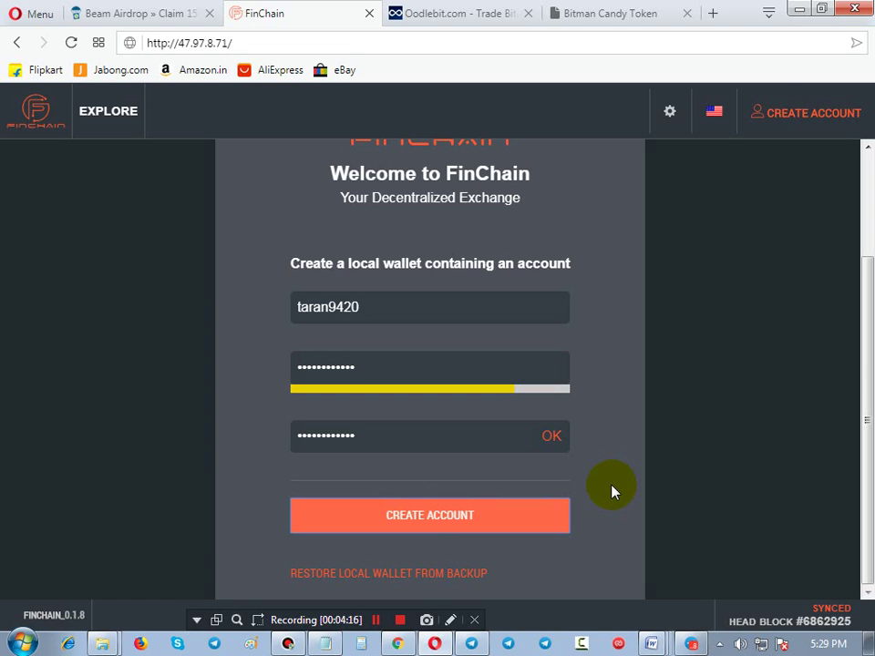
{"action": "left_click", "coordinate": [549, 518]}
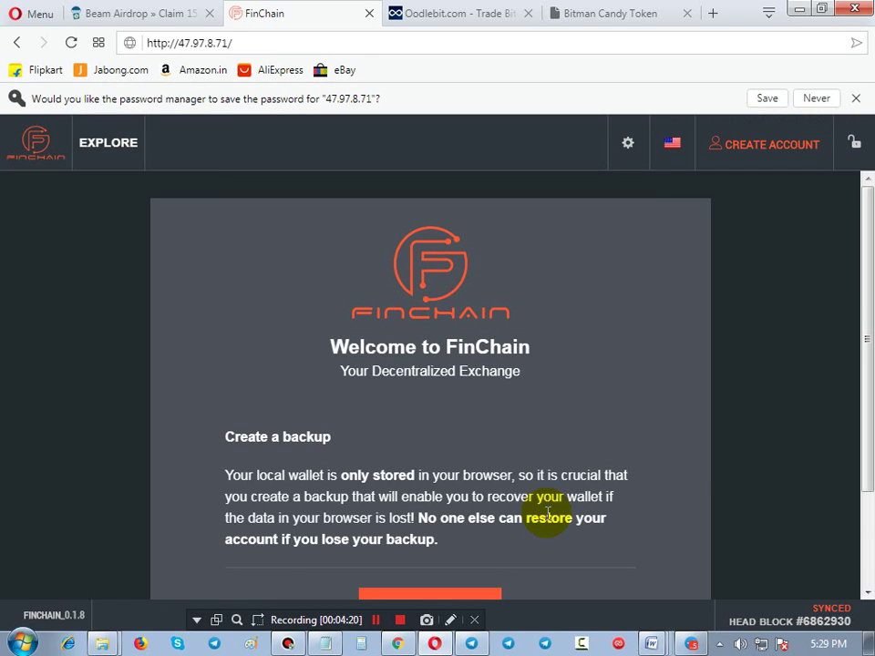
Generate and download the wallet backup file jrc_default_20180807.bin
{"action": "scroll", "coordinate": [549, 513], "scroll_direction": "down", "scroll_amount": 3}
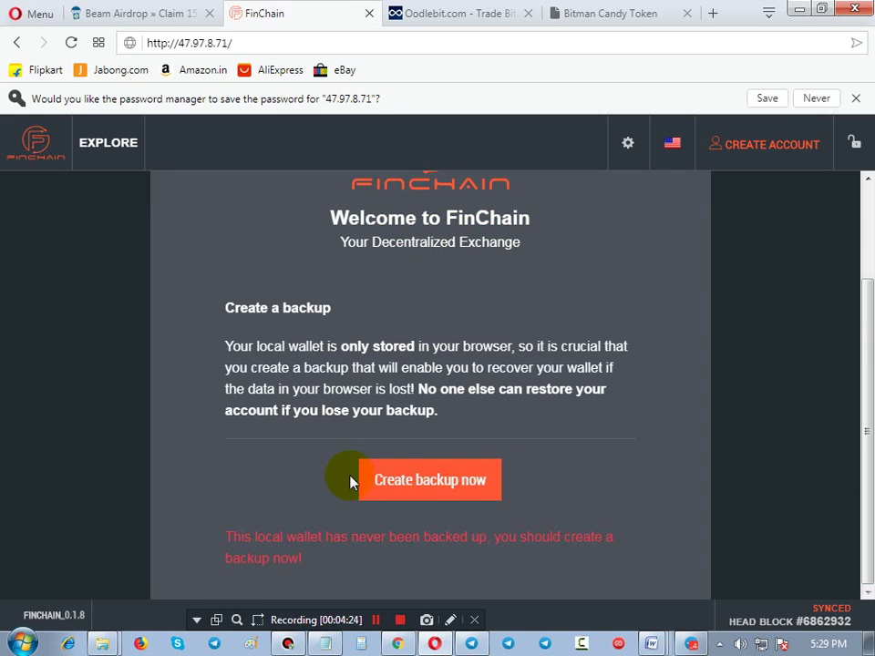
{"action": "left_click", "coordinate": [431, 483]}
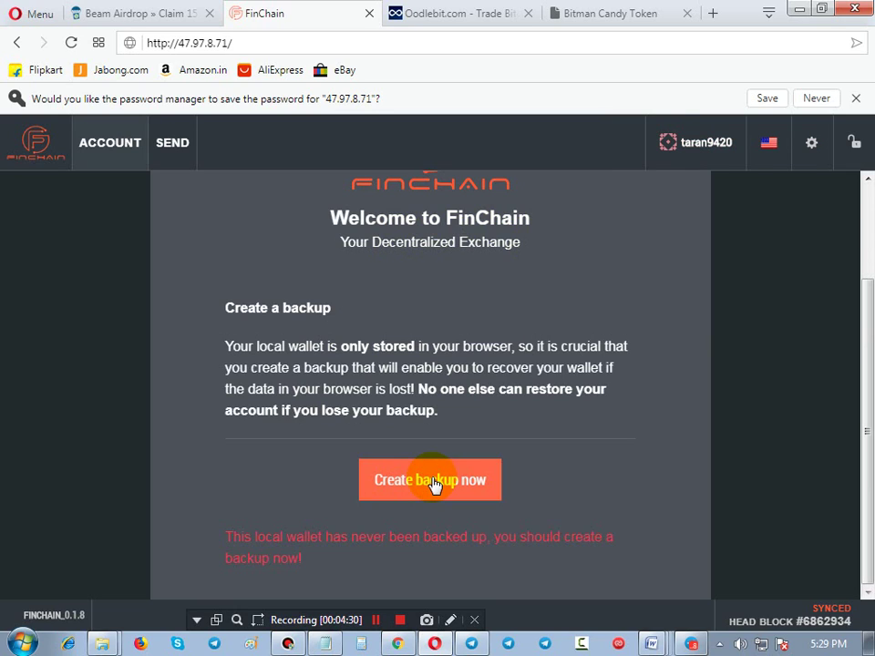
{"action": "left_click", "coordinate": [432, 481]}
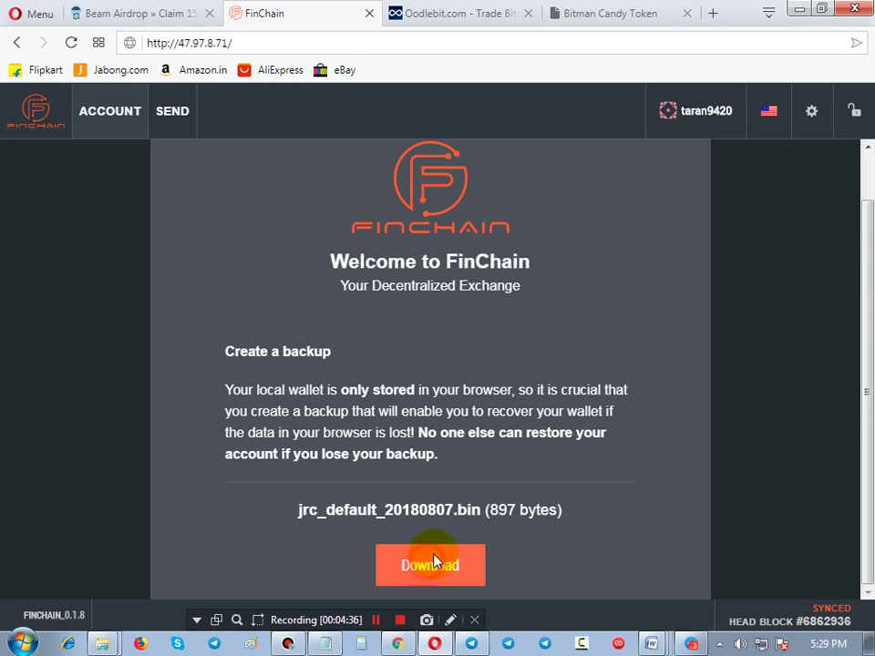
{"action": "left_click", "coordinate": [432, 563]}
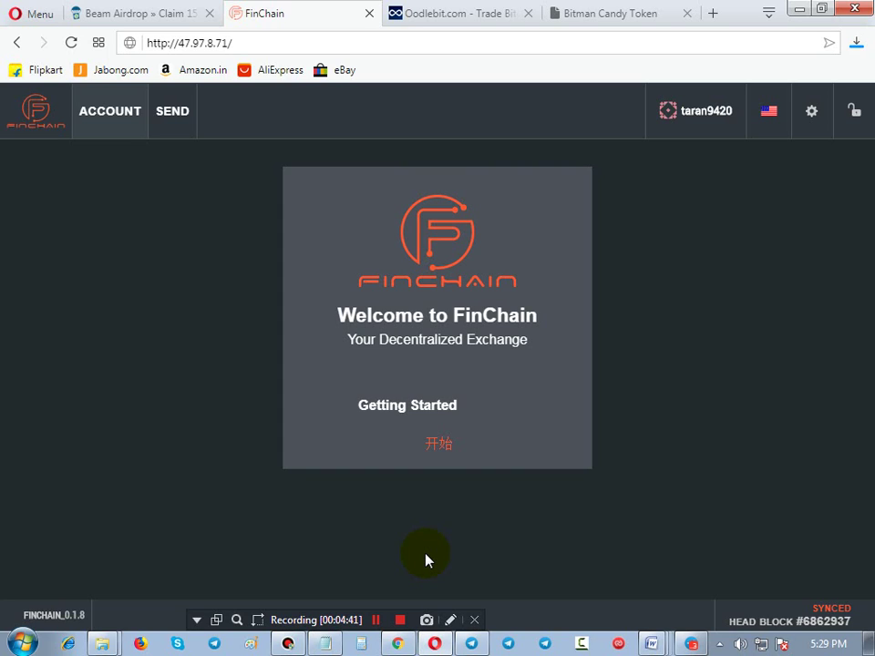
Outline the new account's name in red, then return to the funded account's browser
{"action": "left_click", "coordinate": [451, 620]}
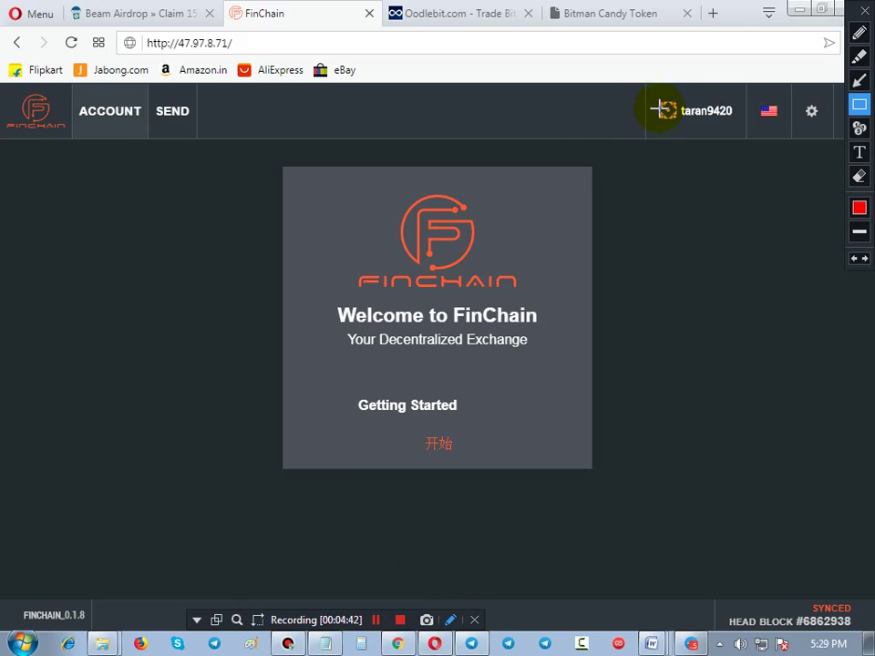
{"action": "left_click_drag", "start_coordinate": [668, 94], "coordinate": [720, 131]}
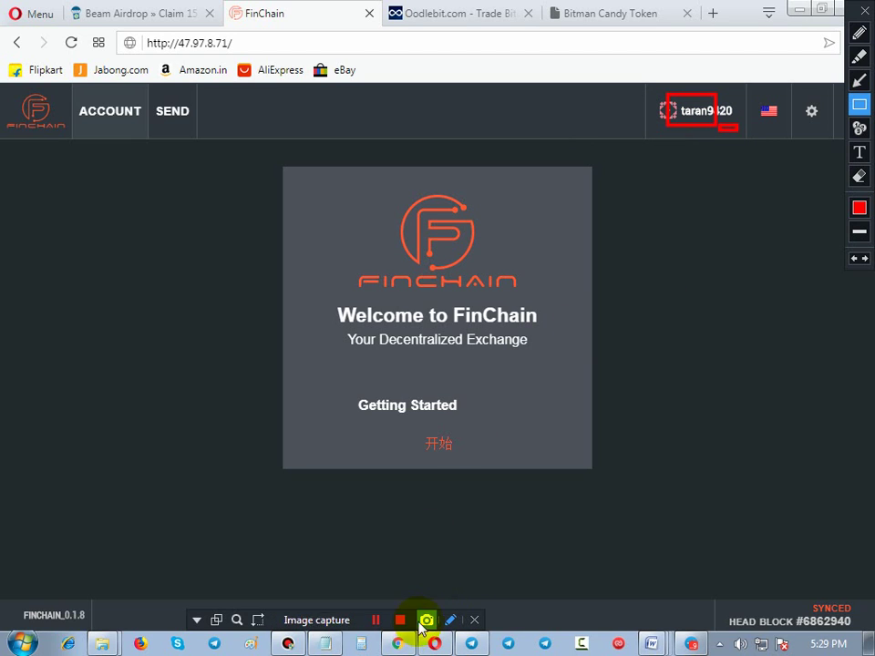
{"action": "left_click", "coordinate": [396, 643]}
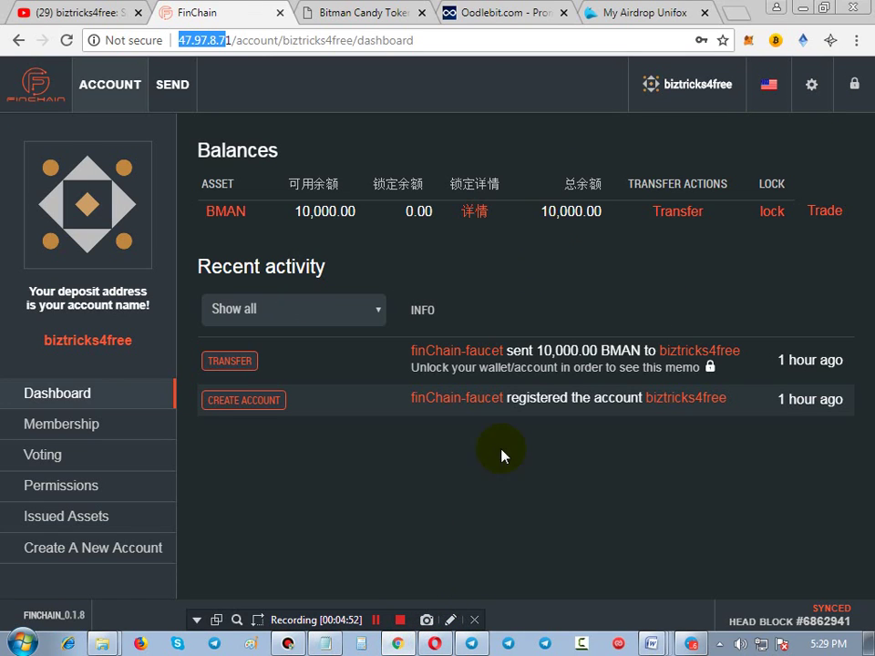
{"action": "left_click", "coordinate": [450, 620]}
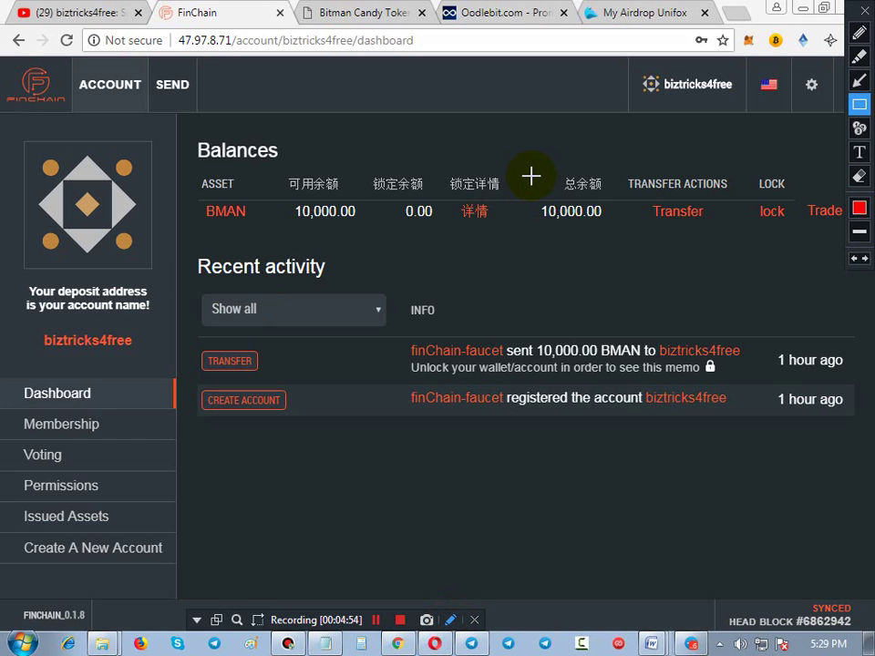
{"action": "left_click_drag", "start_coordinate": [532, 176], "coordinate": [598, 231]}
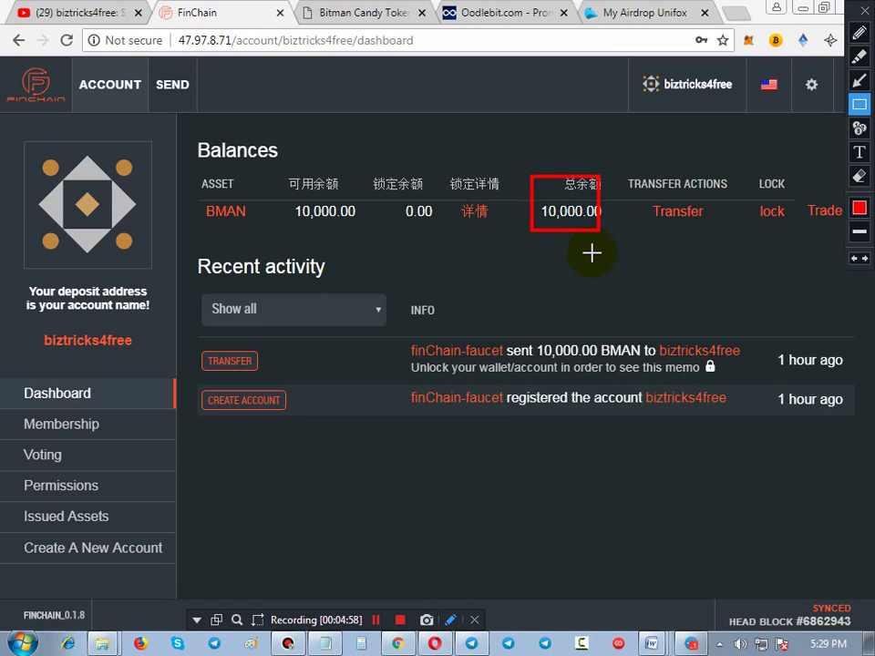
{"action": "key", "text": "Escape"}
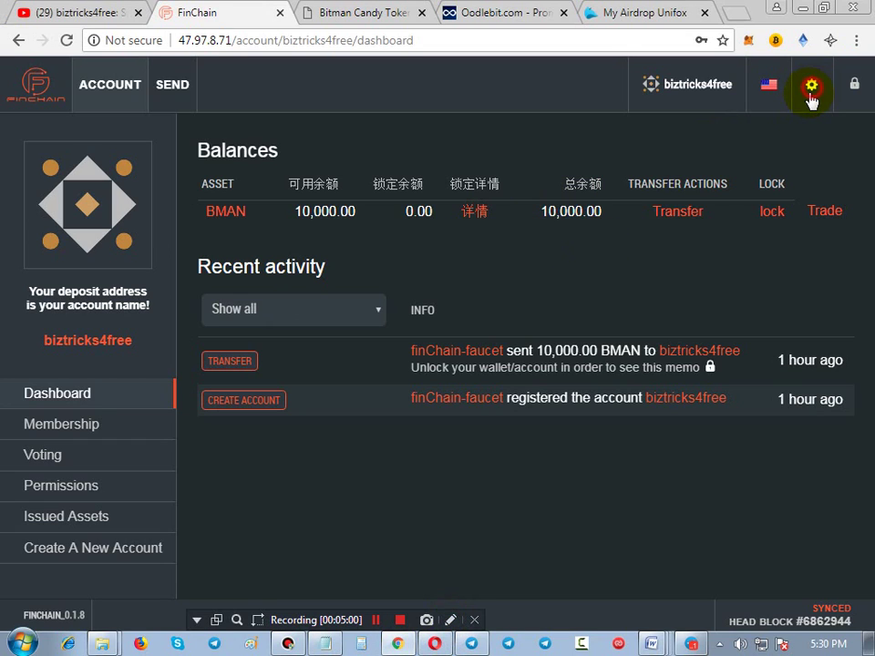
{"action": "left_click", "coordinate": [811, 91]}
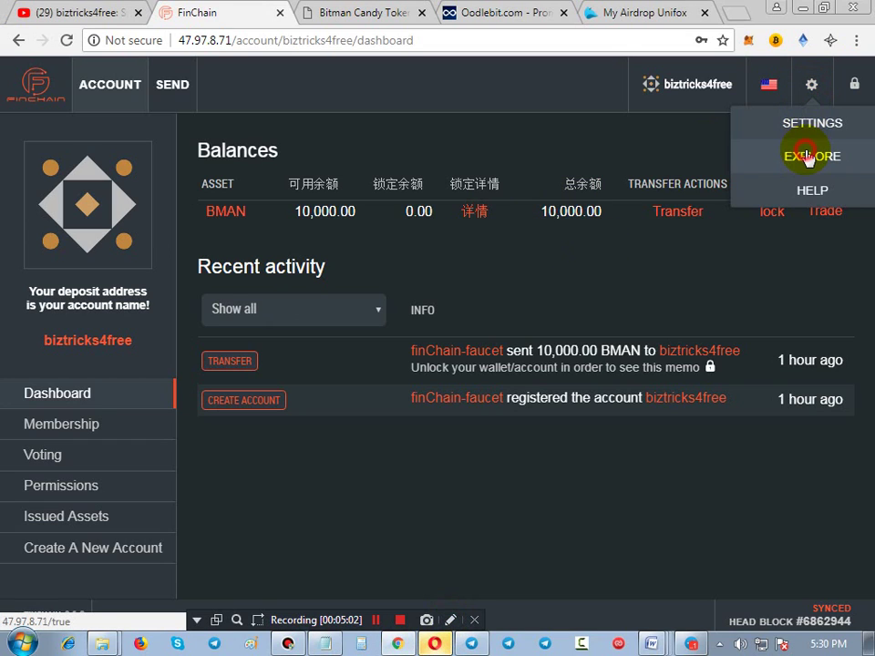
{"action": "left_click", "coordinate": [806, 156]}
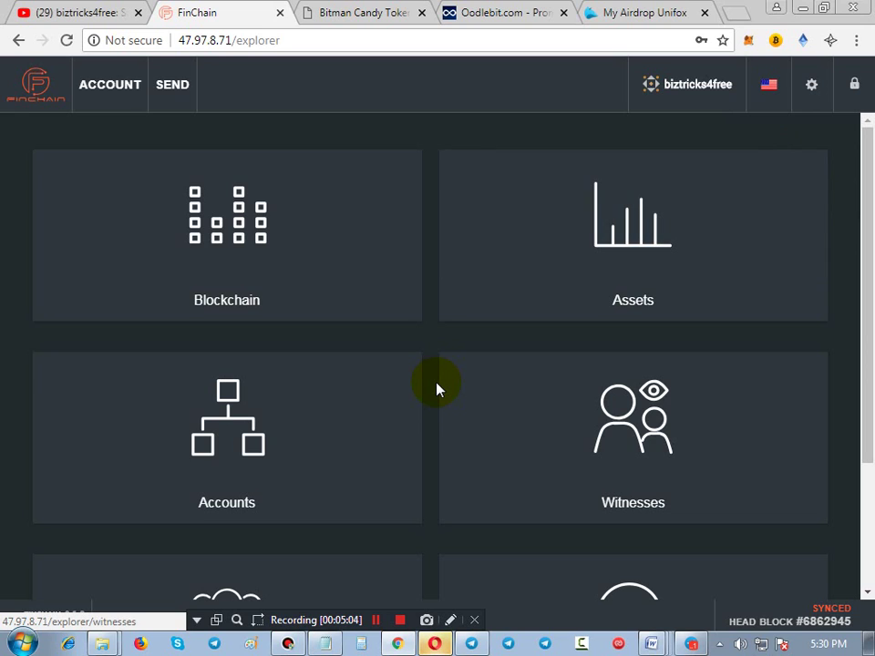
{"action": "scroll", "coordinate": [435, 390], "scroll_direction": "down", "scroll_amount": 2}
{"action": "left_click", "coordinate": [627, 448]}
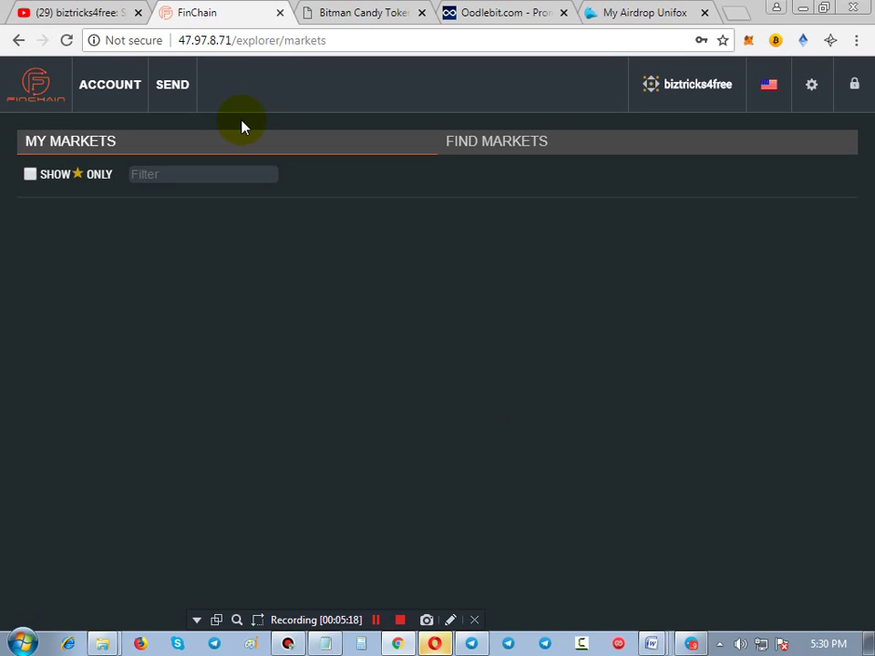
{"action": "left_click", "coordinate": [114, 87]}
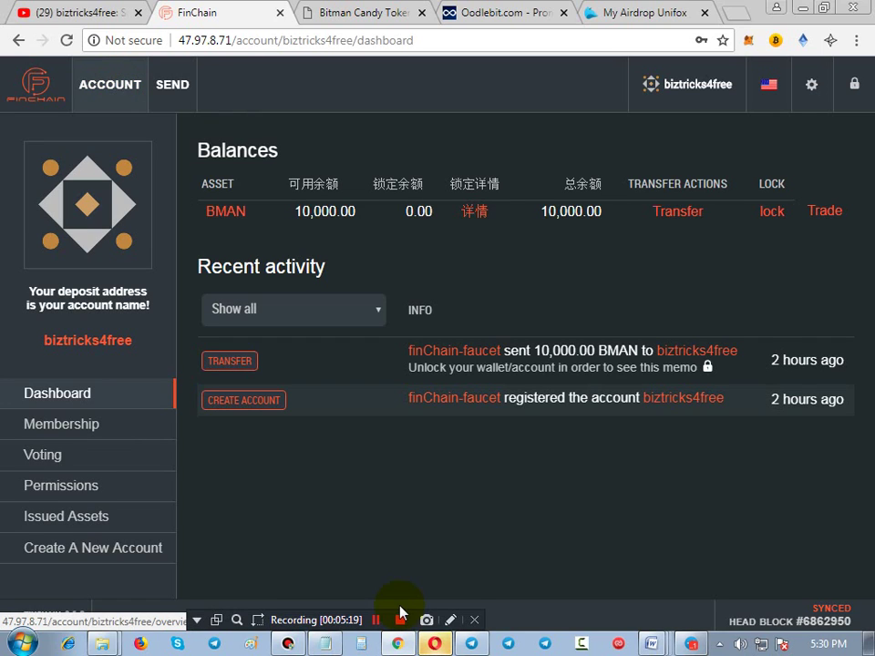
{"action": "left_click", "coordinate": [450, 620]}
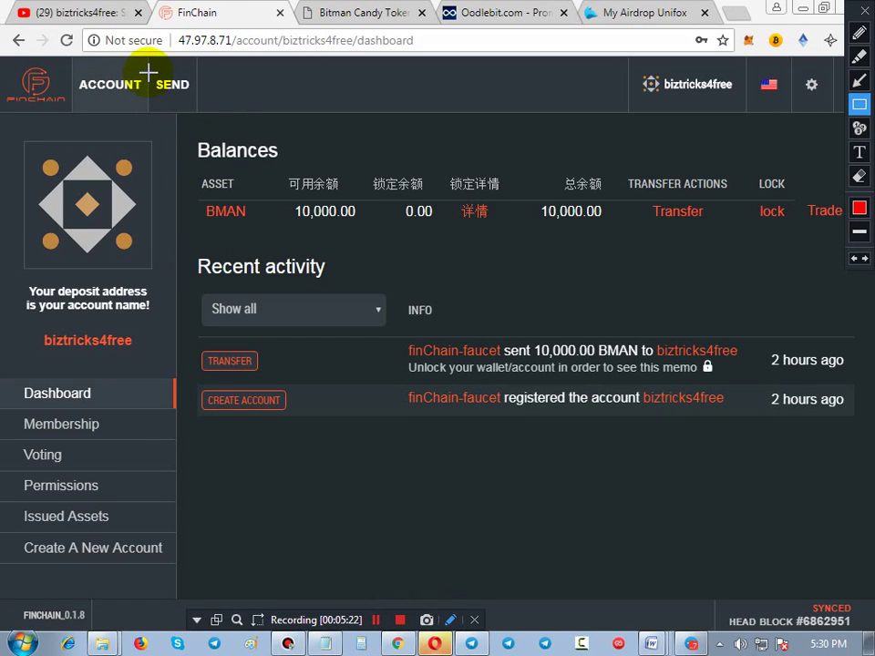
{"action": "left_click_drag", "start_coordinate": [148, 73], "coordinate": [205, 98]}
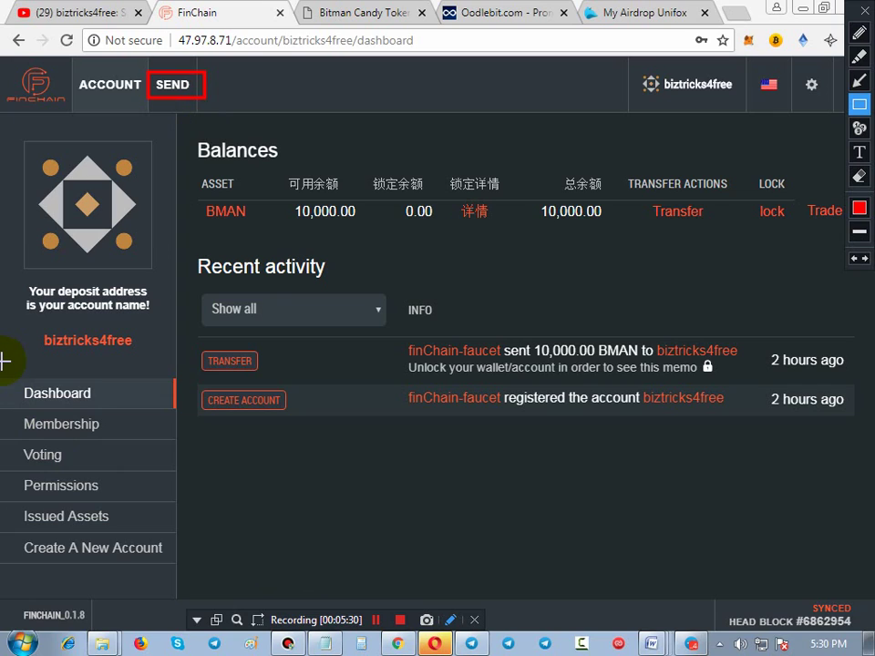
{"action": "left_click_drag", "start_coordinate": [4, 365], "coordinate": [238, 561]}
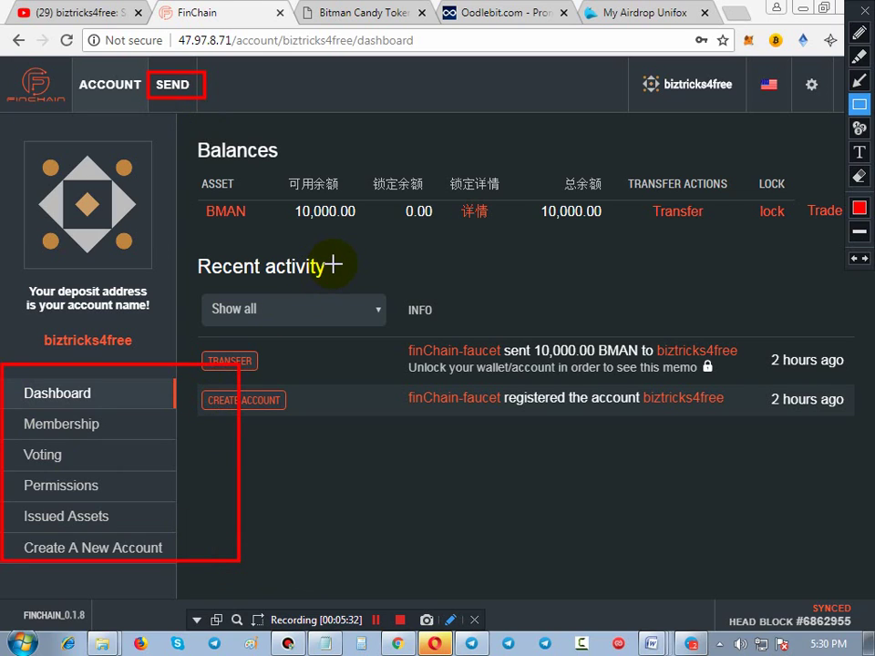
{"action": "key", "text": "Escape"}
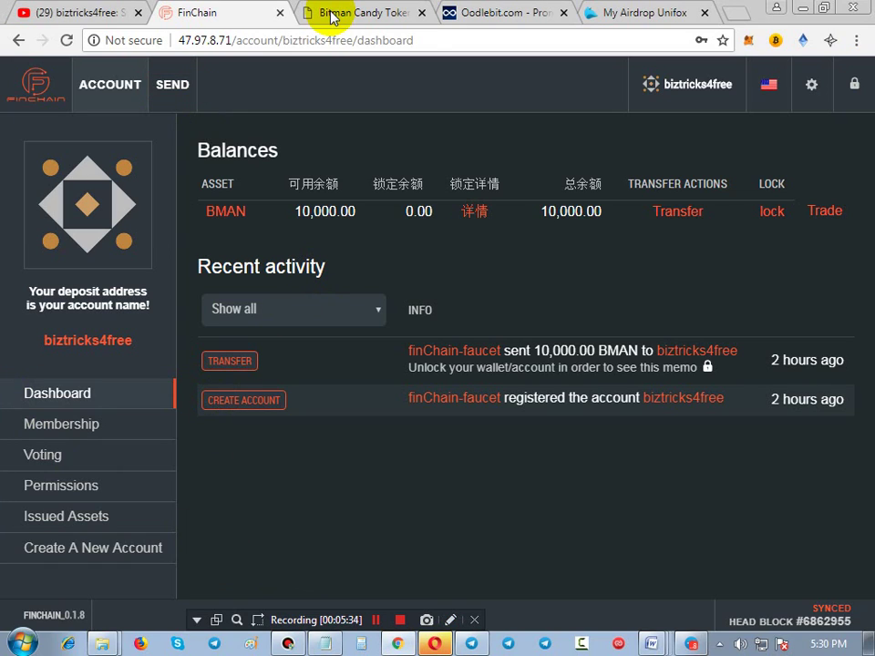
Scroll the Bitman Candy Token user centre to the bind-wallet section, then bring Opera forward
{"action": "left_click", "coordinate": [332, 18]}
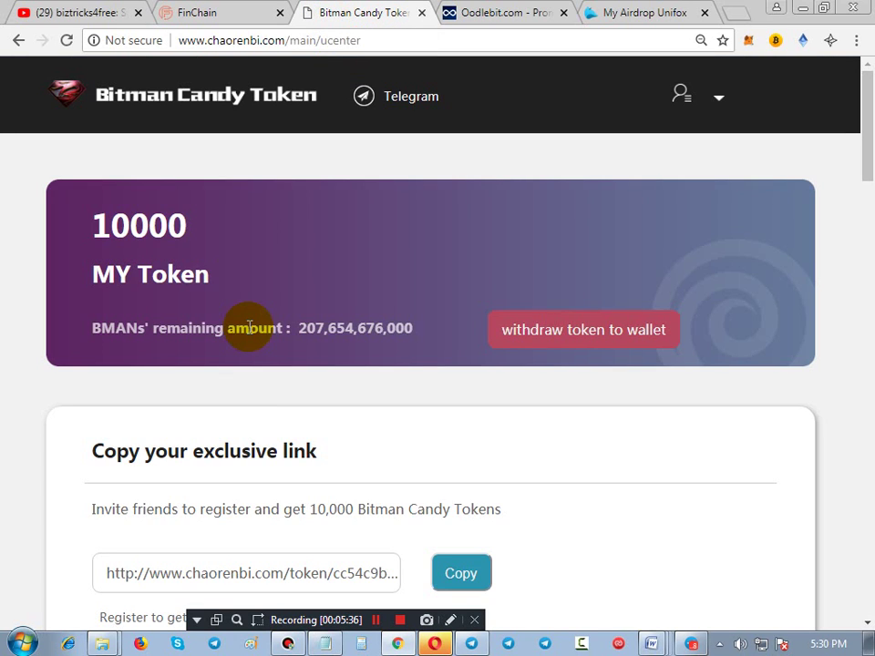
{"action": "scroll", "coordinate": [244, 426], "scroll_direction": "down", "scroll_amount": 2}
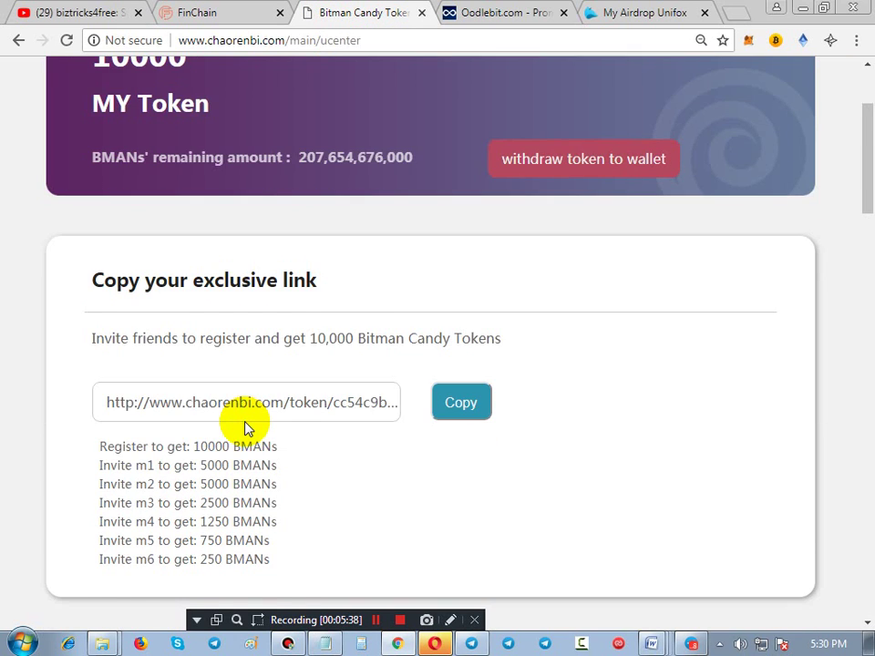
{"action": "scroll", "coordinate": [244, 426], "scroll_direction": "down", "scroll_amount": 4}
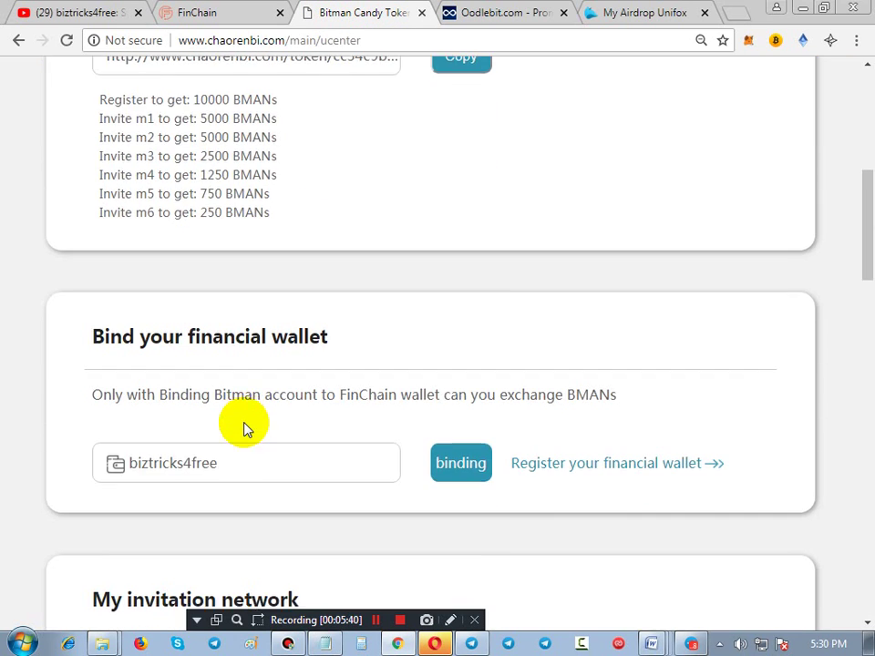
{"action": "scroll", "coordinate": [245, 425], "scroll_direction": "down", "scroll_amount": 1}
{"action": "left_click", "coordinate": [433, 644]}
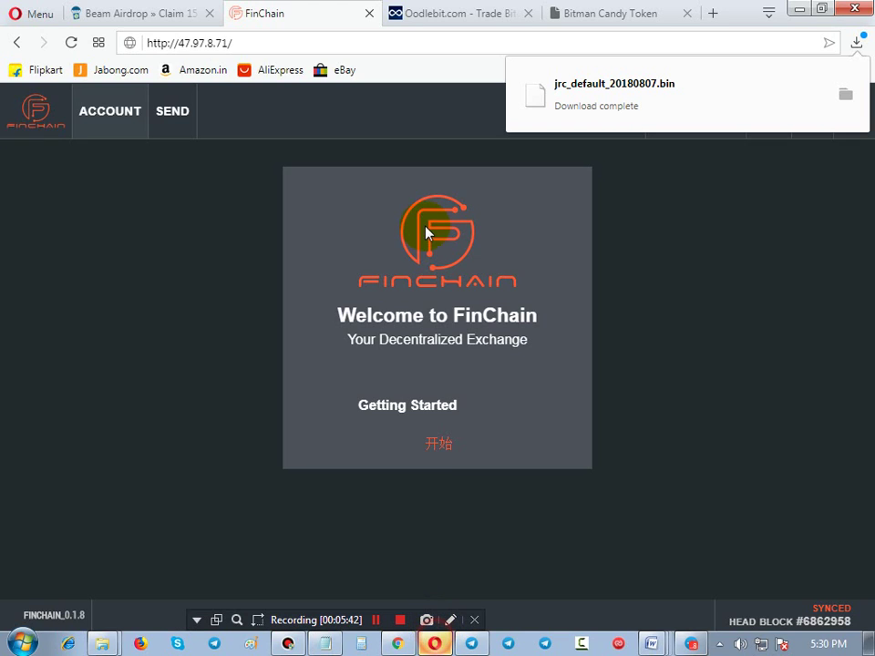
Open the Bitman Candy Token sign-up page in Opera and scroll to its form
{"action": "left_click", "coordinate": [456, 20]}
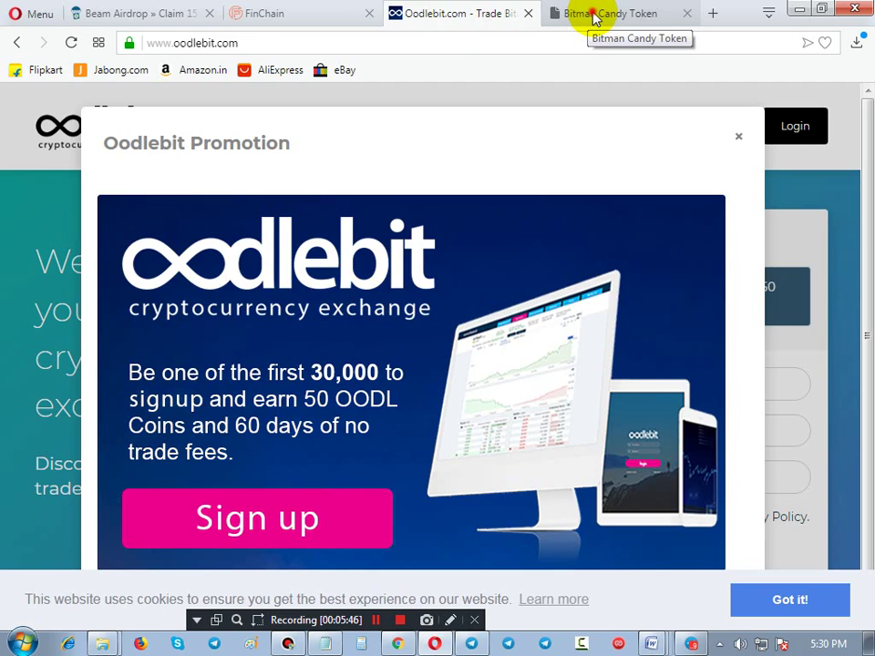
{"action": "left_click", "coordinate": [594, 18]}
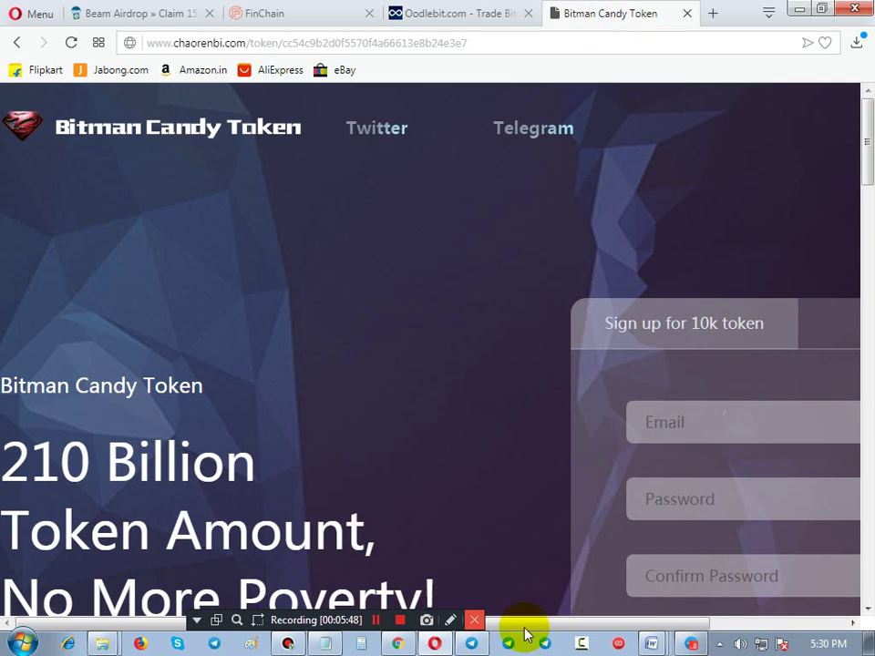
{"action": "left_click_drag", "start_coordinate": [625, 627], "coordinate": [764, 565]}
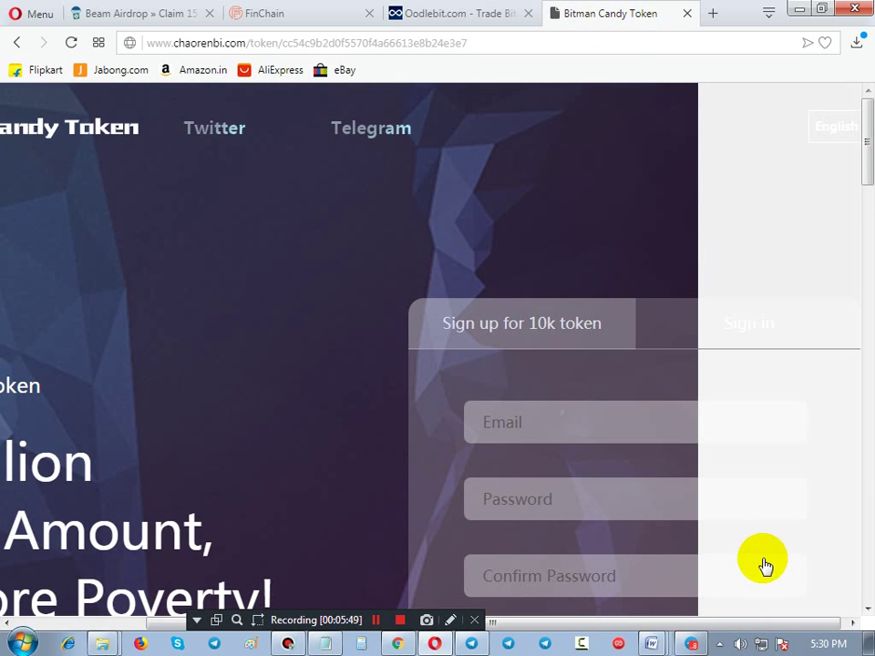
{"action": "scroll", "coordinate": [766, 566], "scroll_direction": "down", "scroll_amount": 2}
Outline the sign-up form's fields in red, then switch back to Chrome
{"action": "left_click", "coordinate": [450, 620]}
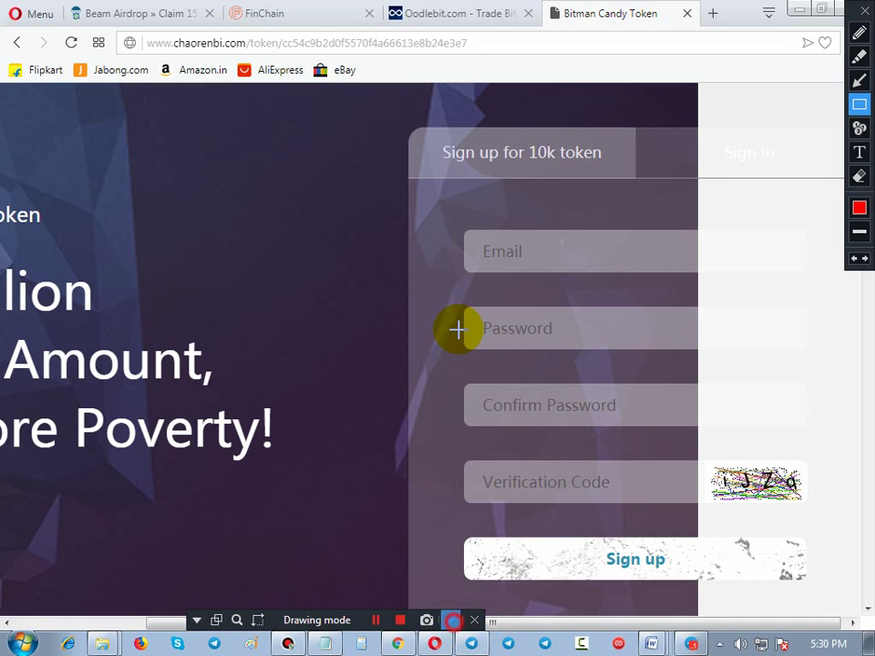
{"action": "left_click_drag", "start_coordinate": [449, 219], "coordinate": [593, 284]}
{"action": "left_click_drag", "start_coordinate": [465, 317], "coordinate": [613, 363]}
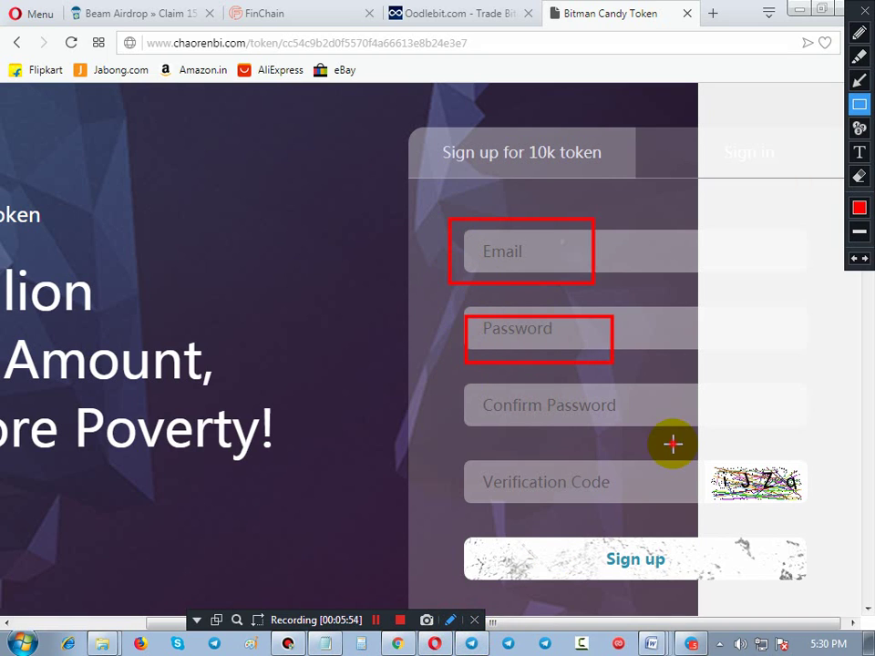
{"action": "left_click_drag", "start_coordinate": [673, 443], "coordinate": [457, 385]}
{"action": "left_click_drag", "start_coordinate": [475, 456], "coordinate": [633, 499]}
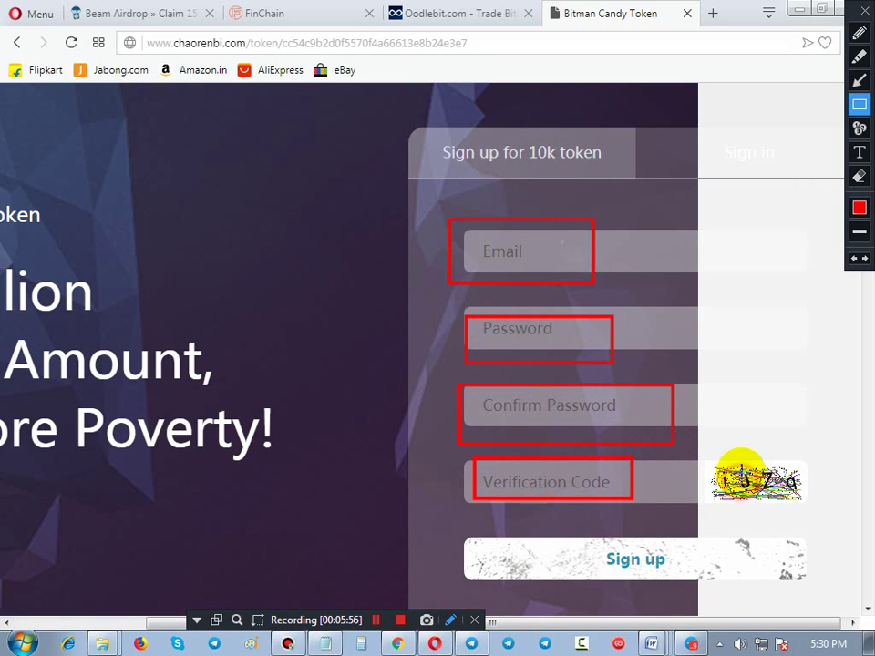
{"action": "mouse_move", "coordinate": [708, 457]}
{"action": "left_mouse_down"}
{"action": "mouse_move", "coordinate": [781, 504]}
{"action": "mouse_move", "coordinate": [802, 504]}
{"action": "left_mouse_up"}
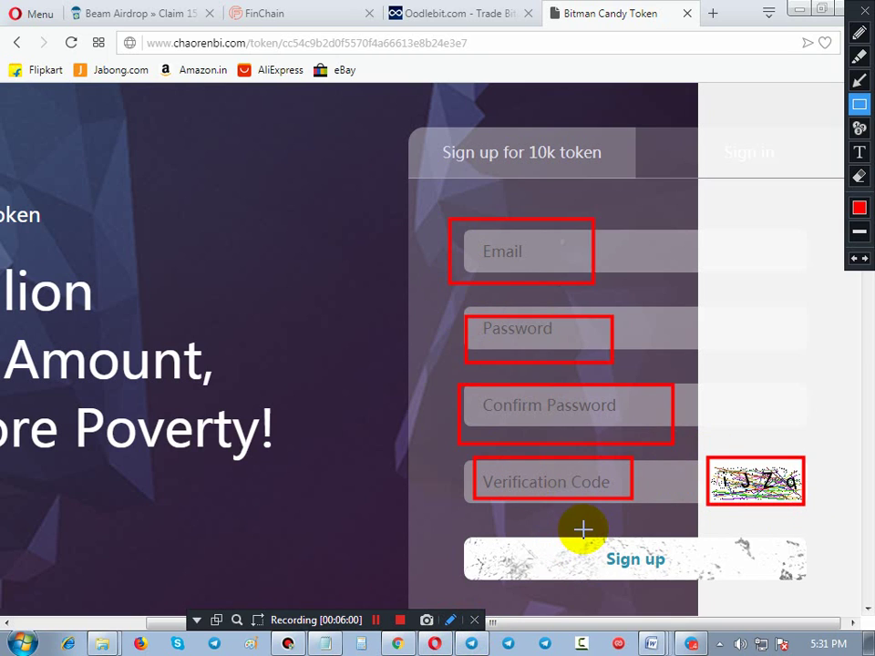
{"action": "left_click_drag", "start_coordinate": [584, 537], "coordinate": [660, 577]}
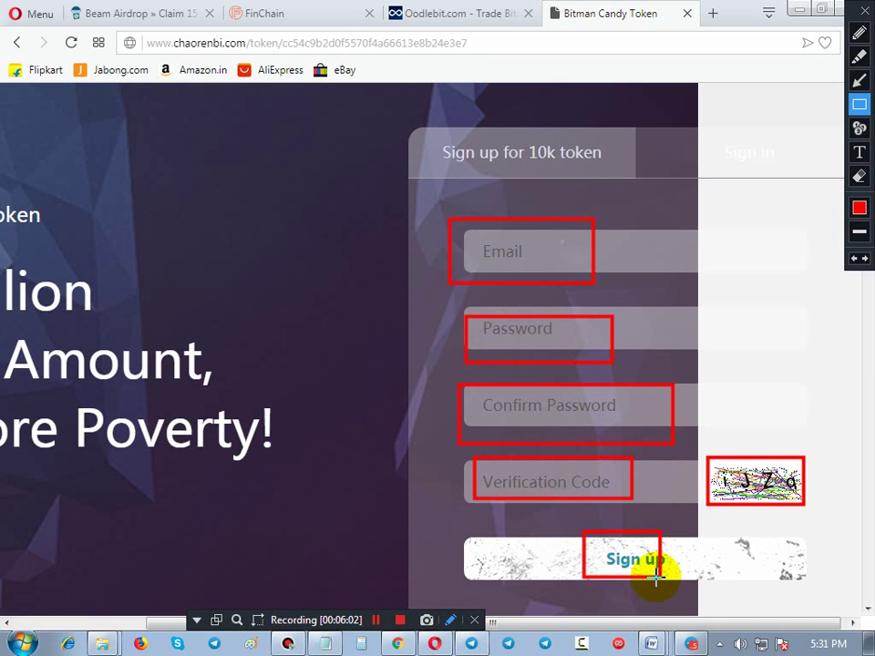
{"action": "left_click", "coordinate": [399, 644]}
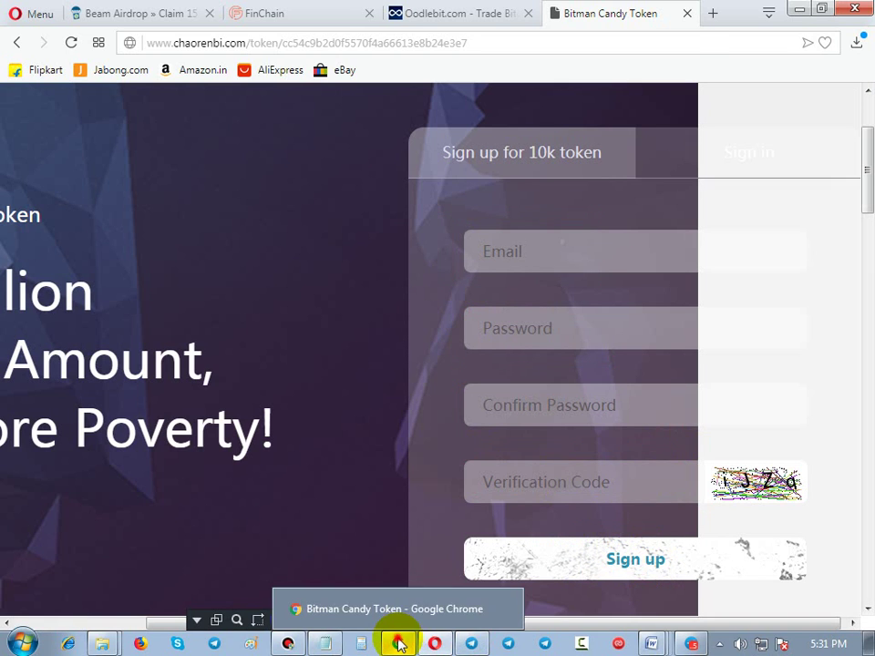
Bring Chrome back and reload the Bitman Candy Token user centre
{"action": "left_click", "coordinate": [399, 644]}
{"action": "scroll", "coordinate": [303, 273], "scroll_direction": "up", "scroll_amount": 3}
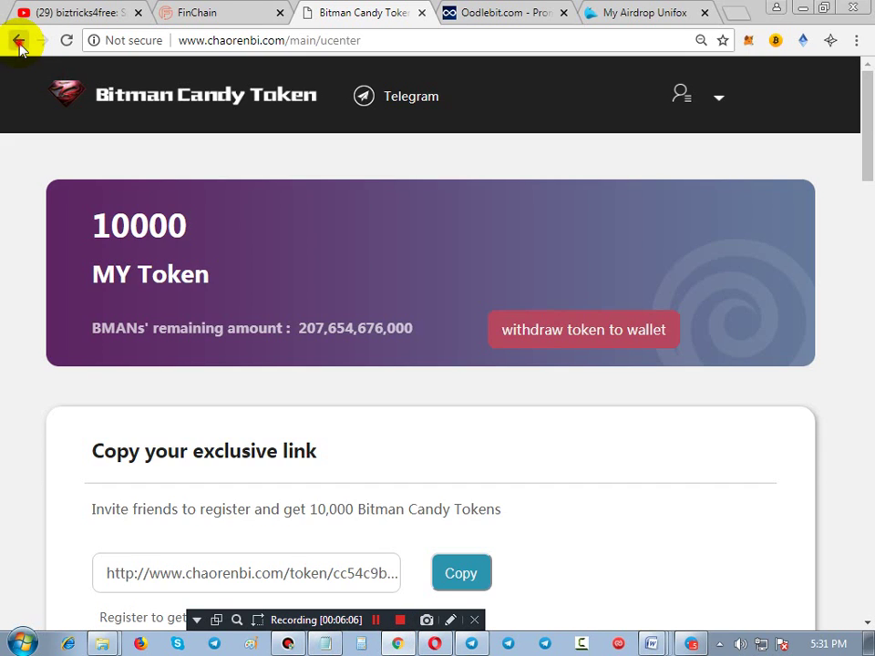
{"action": "left_click", "coordinate": [18, 40]}
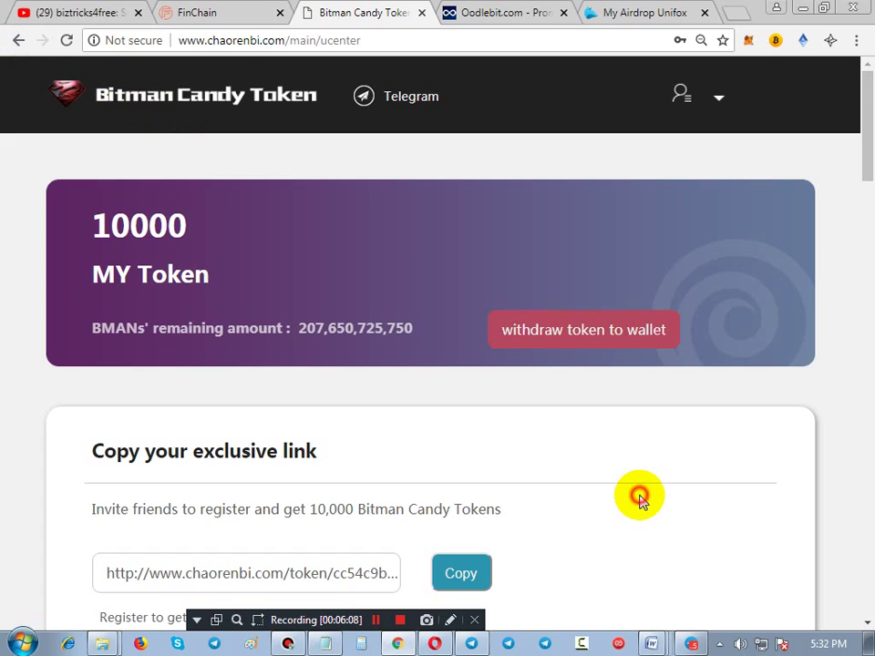
{"action": "scroll", "coordinate": [606, 494], "scroll_direction": "down", "scroll_amount": 1}
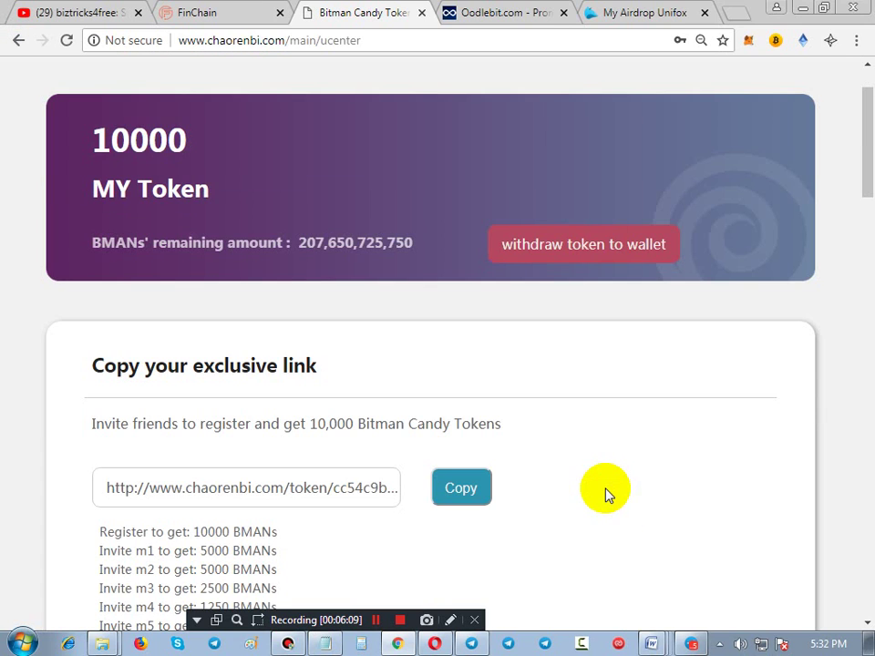
Outline the 10000 MY Token balance area in red, then clear the annotation
{"action": "left_click", "coordinate": [450, 619]}
{"action": "left_click_drag", "start_coordinate": [59, 101], "coordinate": [243, 215]}
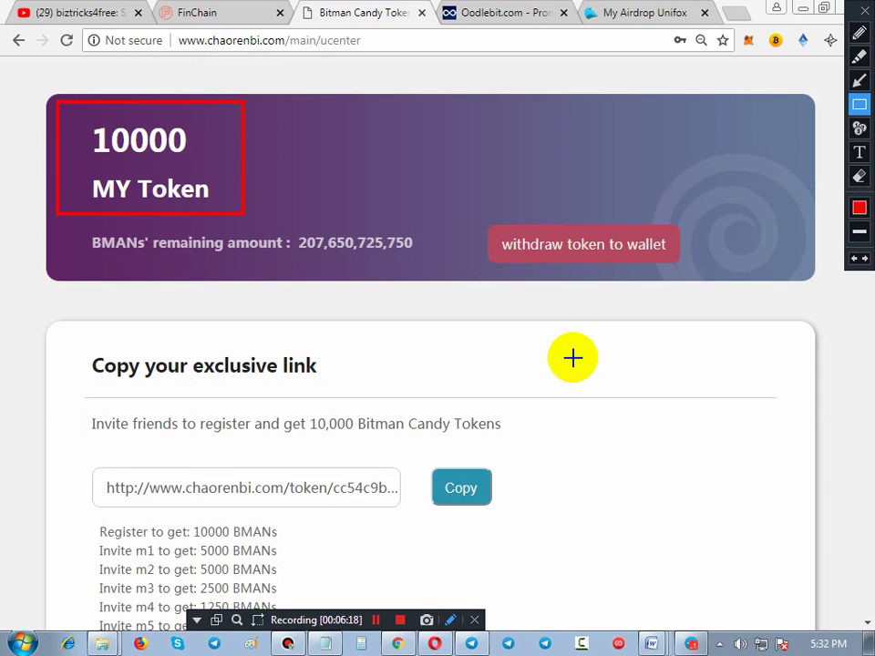
{"action": "key", "text": "Escape"}
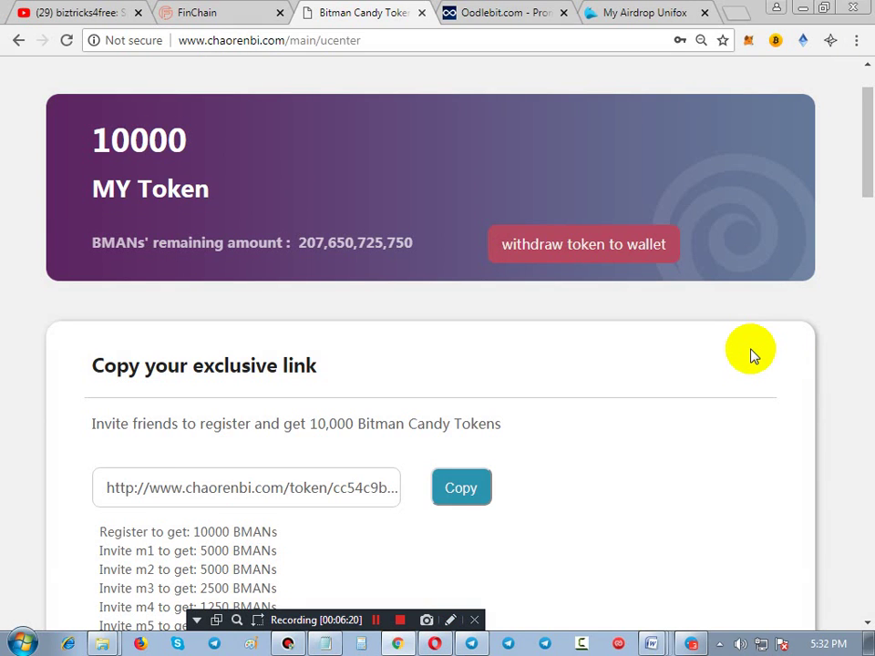
{"action": "scroll", "coordinate": [743, 383], "scroll_direction": "down", "scroll_amount": 5}
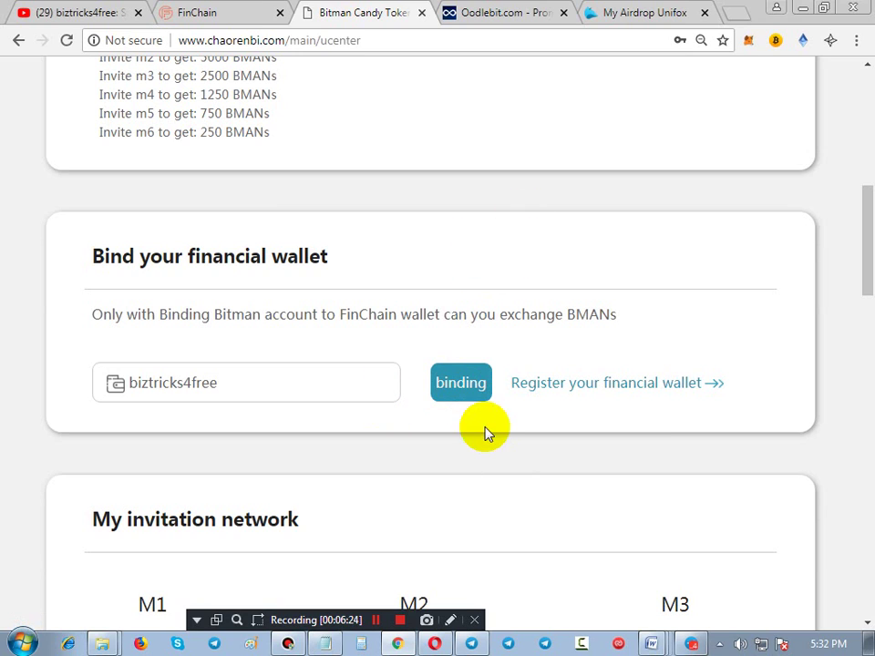
{"action": "left_click", "coordinate": [450, 619]}
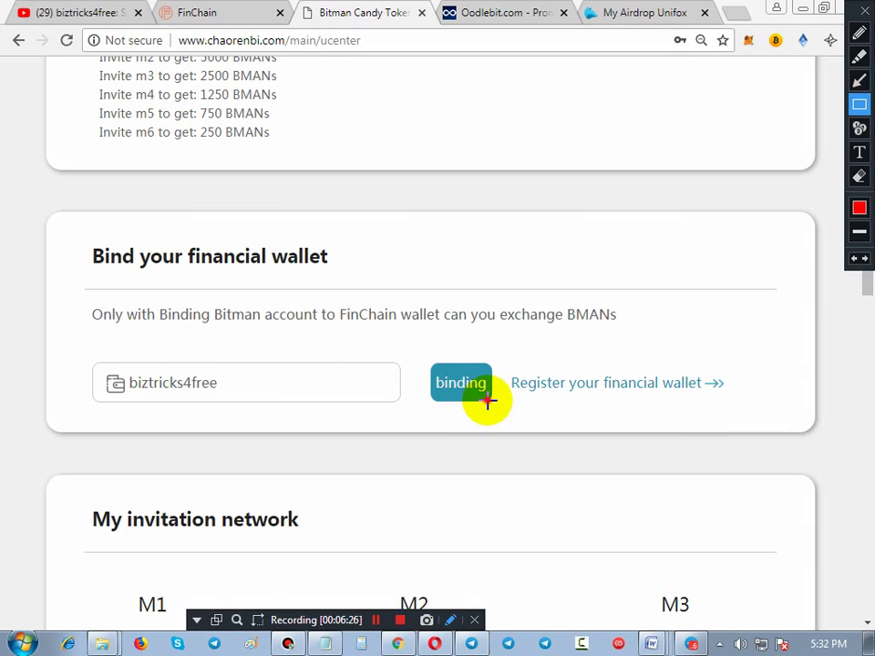
{"action": "left_click_drag", "start_coordinate": [489, 400], "coordinate": [424, 354]}
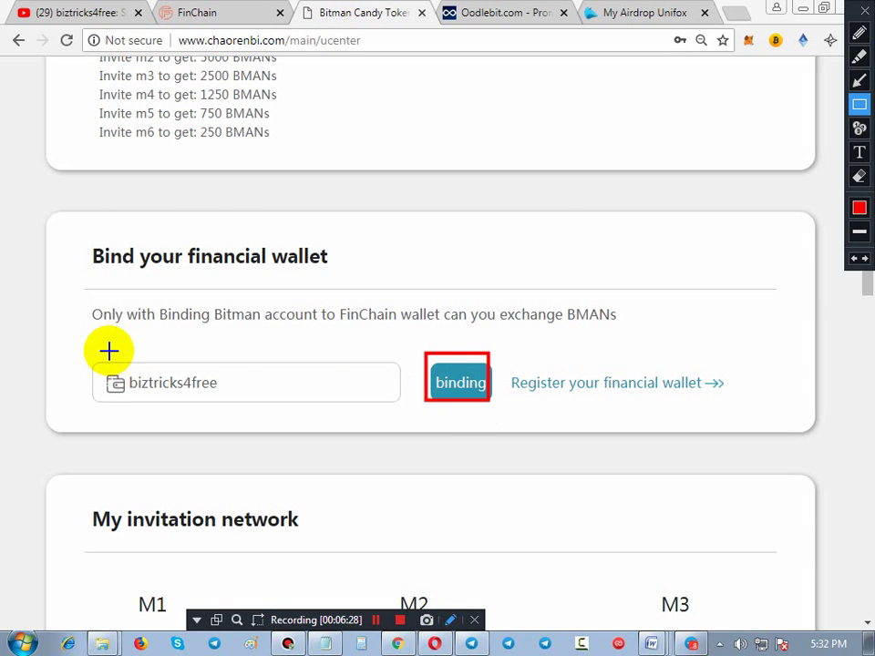
{"action": "left_click_drag", "start_coordinate": [109, 352], "coordinate": [283, 410]}
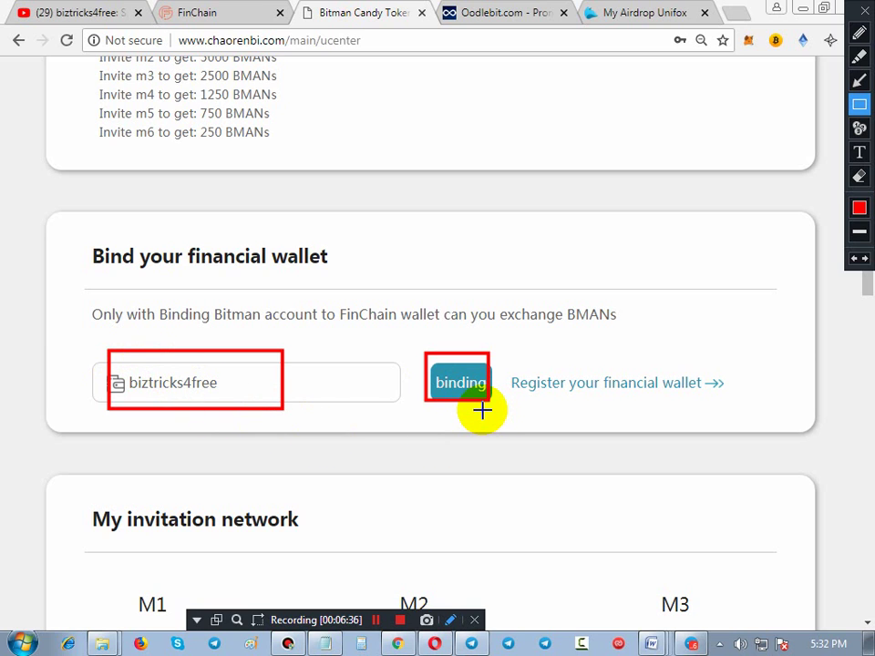
{"action": "key", "text": "Escape"}
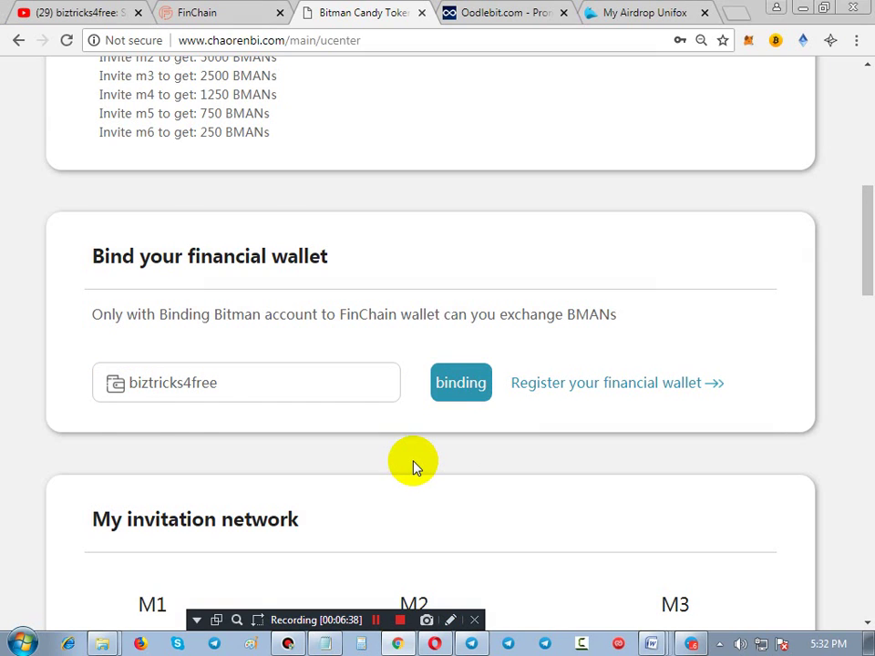
{"action": "scroll", "coordinate": [412, 466], "scroll_direction": "up", "scroll_amount": 4}
{"action": "scroll", "coordinate": [413, 466], "scroll_direction": "up", "scroll_amount": 2}
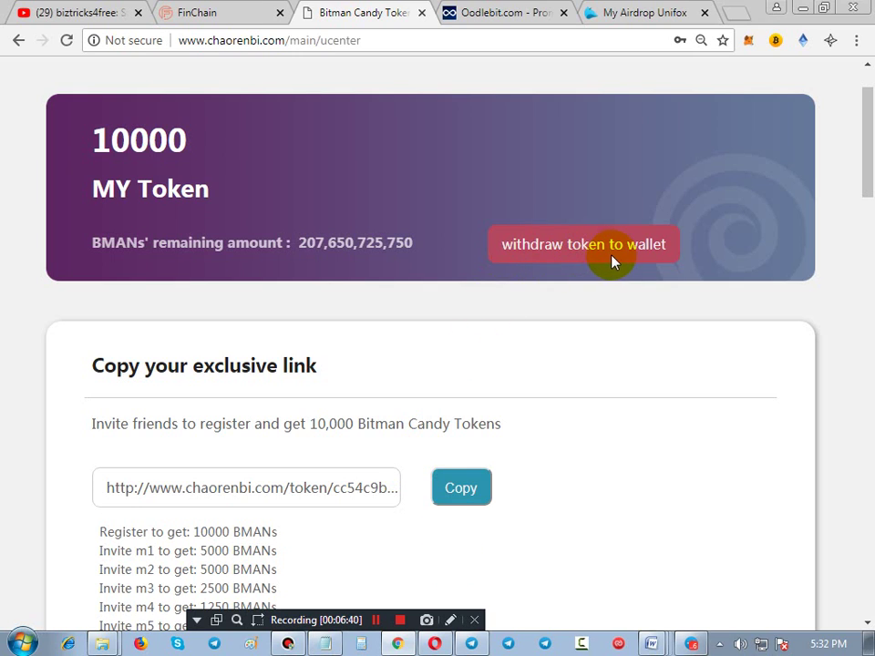
Outline the 'withdraw token to wallet' area in red, then clear the annotation
{"action": "left_click", "coordinate": [450, 619]}
{"action": "left_click_drag", "start_coordinate": [494, 214], "coordinate": [678, 276]}
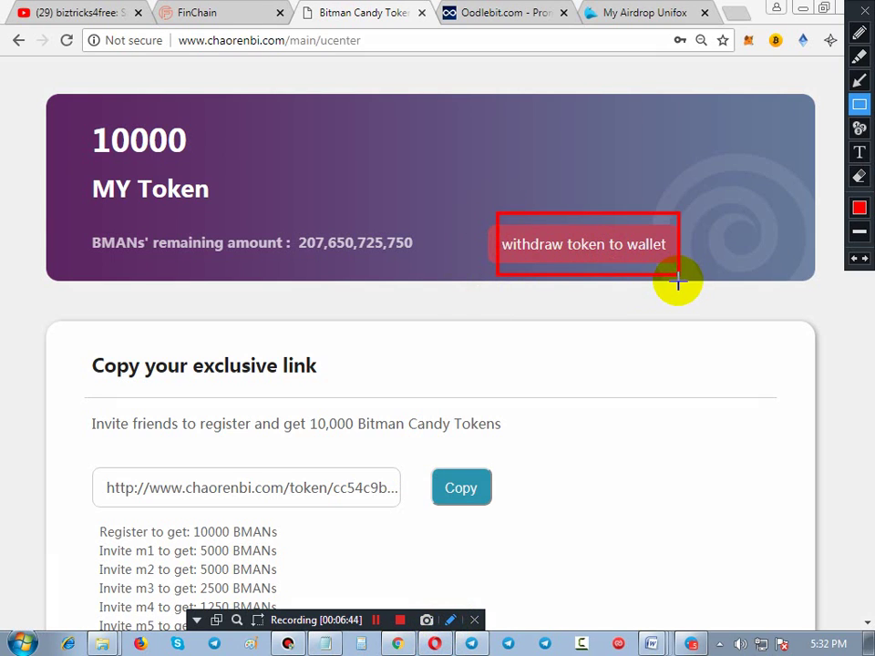
{"action": "key", "text": "Escape"}
Open the Medium withdrawal guide, close its tab, and scroll down to the Telegram group section
{"action": "left_click", "coordinate": [584, 251]}
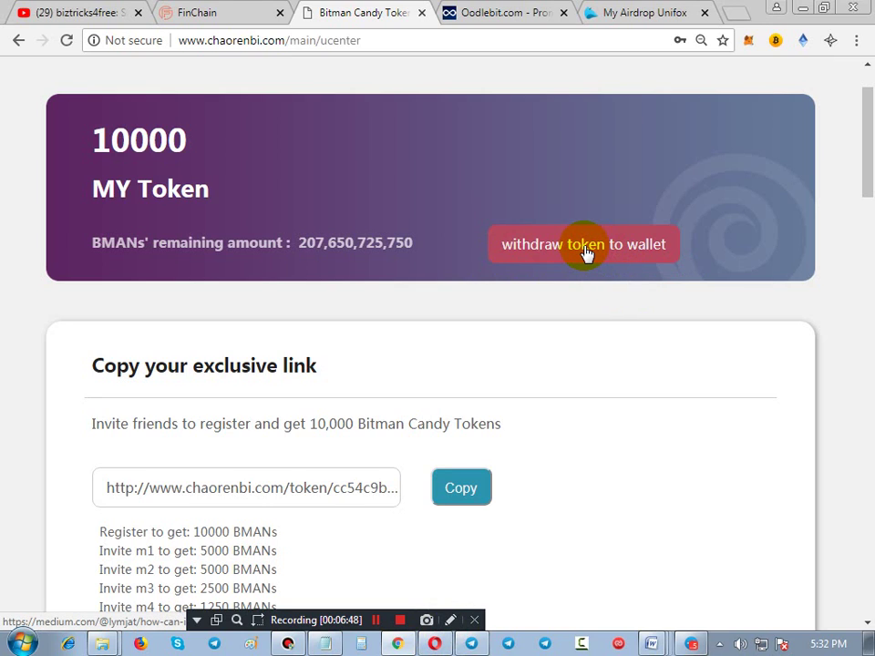
{"action": "left_click", "coordinate": [579, 254]}
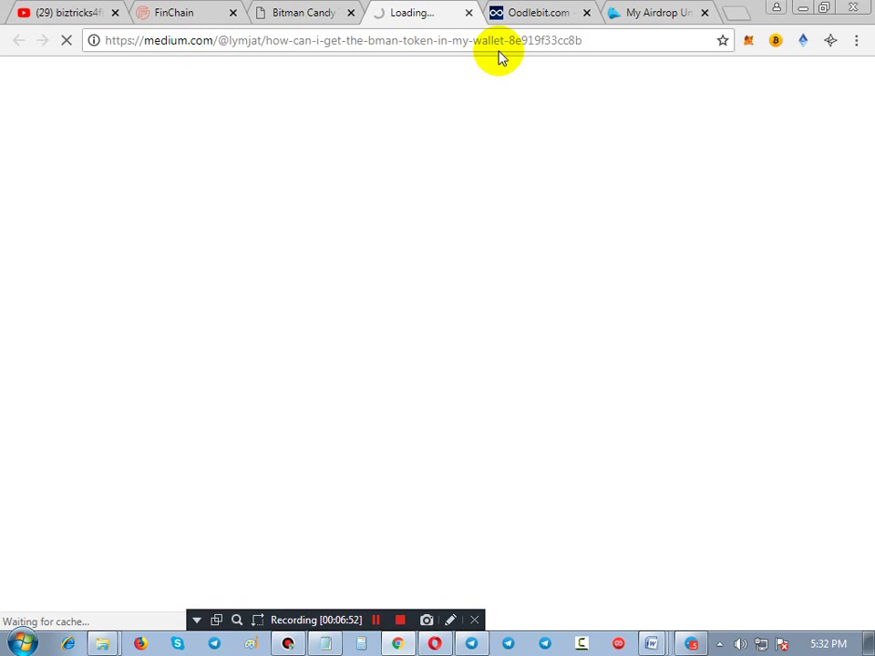
{"action": "left_click", "coordinate": [469, 13]}
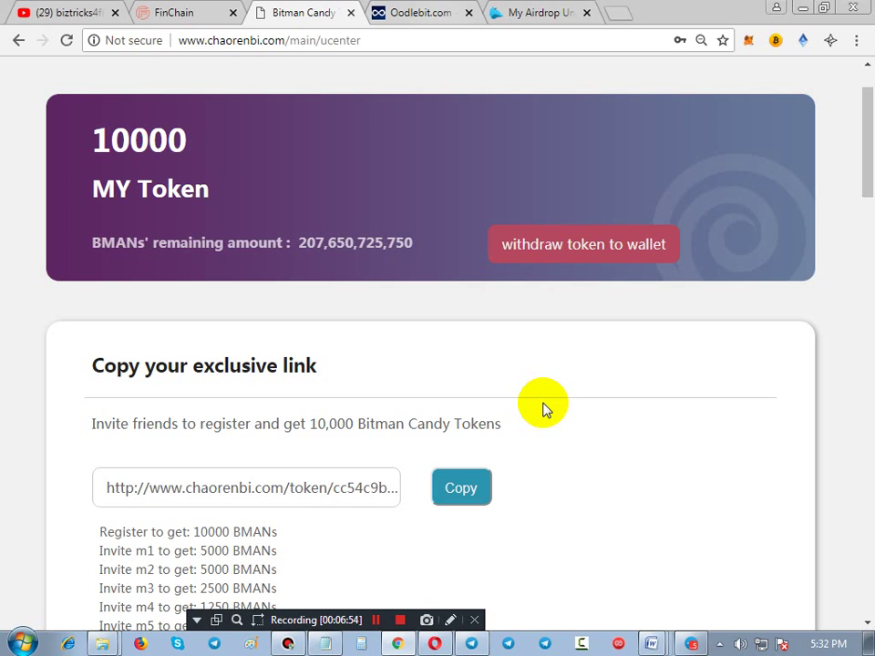
{"action": "scroll", "coordinate": [203, 406], "scroll_direction": "down", "scroll_amount": 10}
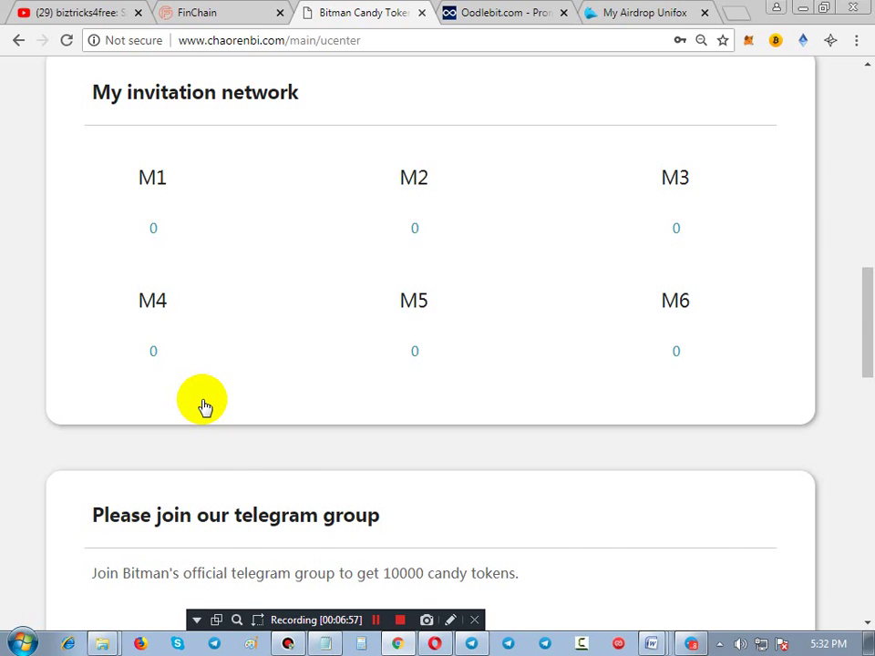
{"action": "scroll", "coordinate": [202, 406], "scroll_direction": "down", "scroll_amount": 3}
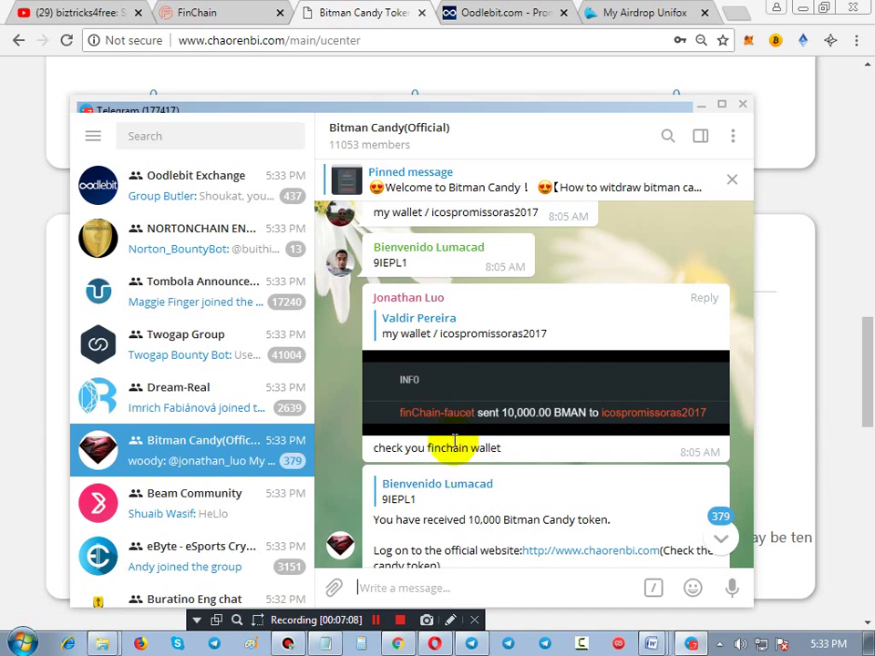
Underline the bot's 10,000-token message in red in the Bitman Candy(Official) chat
{"action": "left_click", "coordinate": [450, 620]}
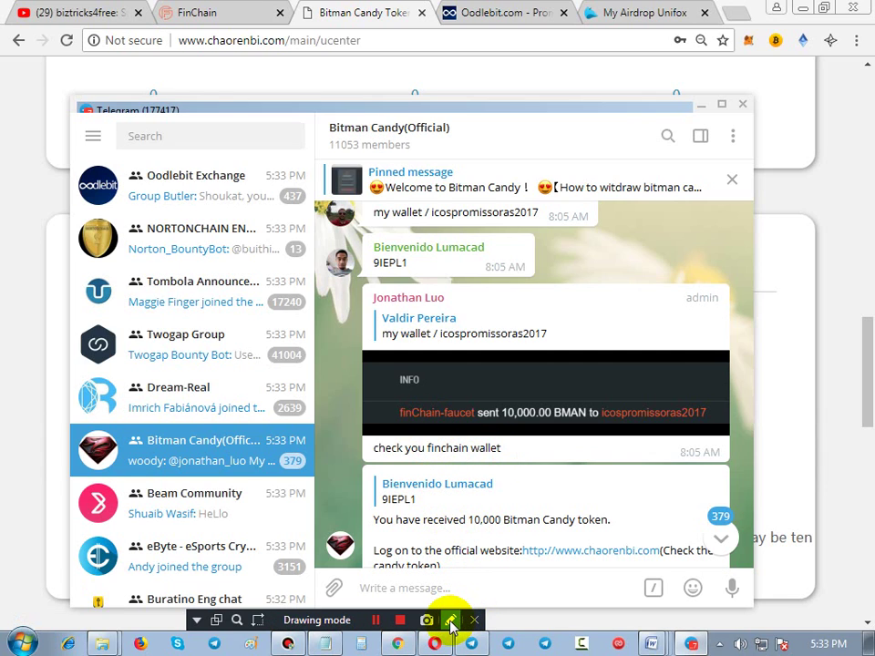
{"action": "left_click_drag", "start_coordinate": [374, 321], "coordinate": [561, 345]}
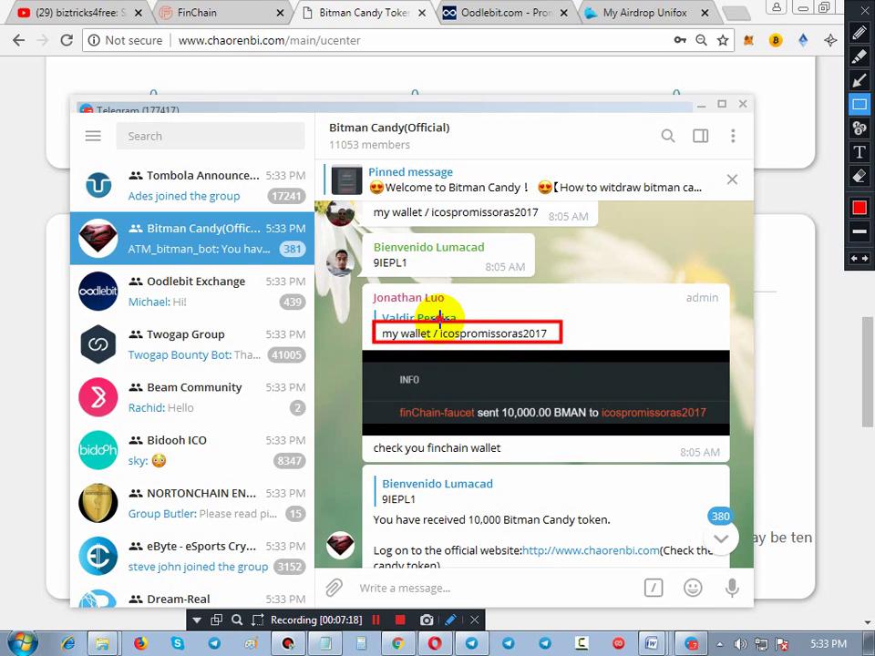
{"action": "mouse_move", "coordinate": [439, 320]}
{"action": "left_mouse_down"}
{"action": "mouse_move", "coordinate": [517, 342]}
{"action": "mouse_move", "coordinate": [572, 343]}
{"action": "left_mouse_up"}
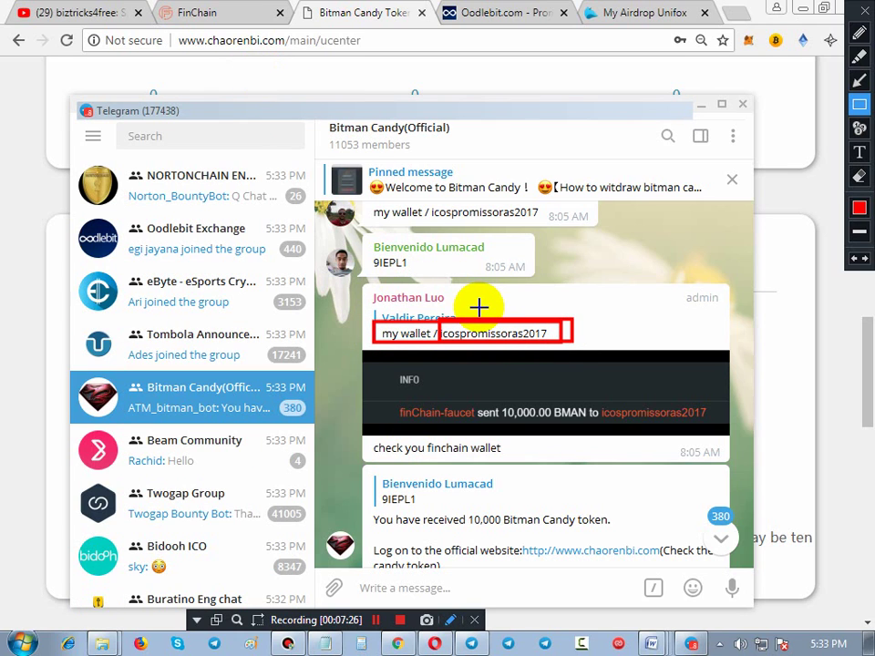
Read through the group's further bot messages, then switch to the Opera sign-up page
{"action": "scroll", "coordinate": [513, 384], "scroll_direction": "down", "scroll_amount": 5}
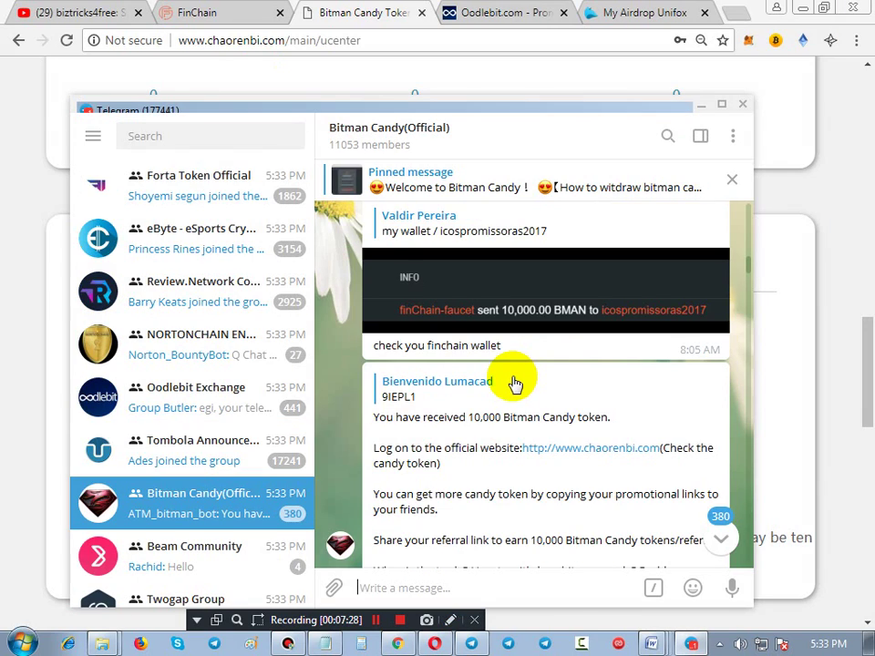
{"action": "scroll", "coordinate": [513, 385], "scroll_direction": "down", "scroll_amount": 10}
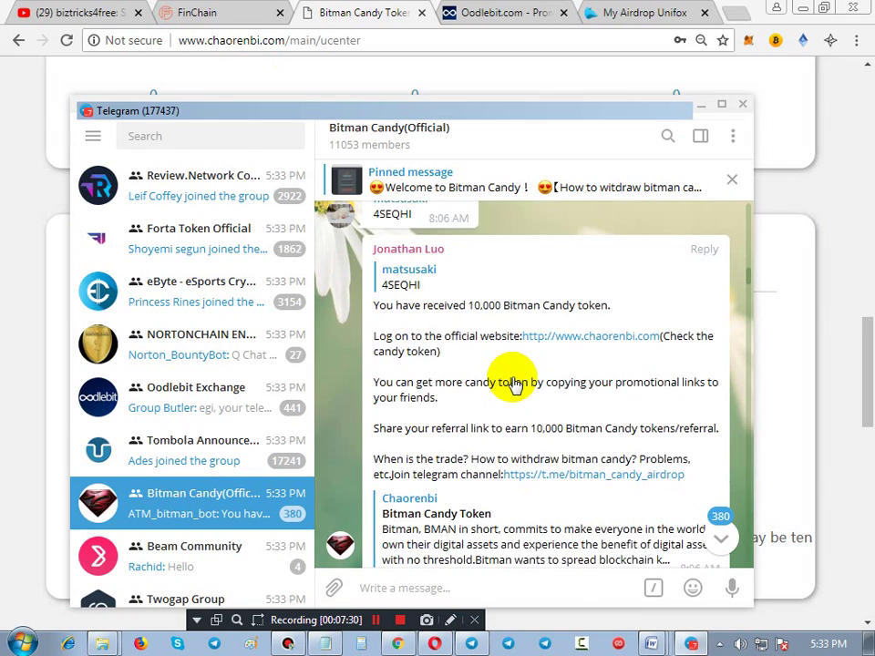
{"action": "scroll", "coordinate": [513, 385], "scroll_direction": "down", "scroll_amount": 6}
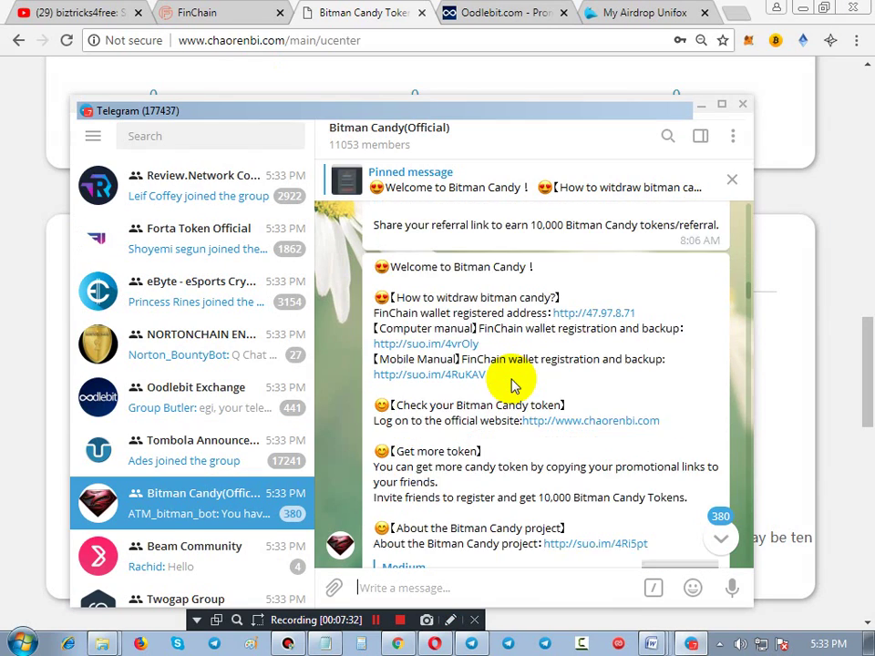
{"action": "scroll", "coordinate": [512, 385], "scroll_direction": "down", "scroll_amount": 5}
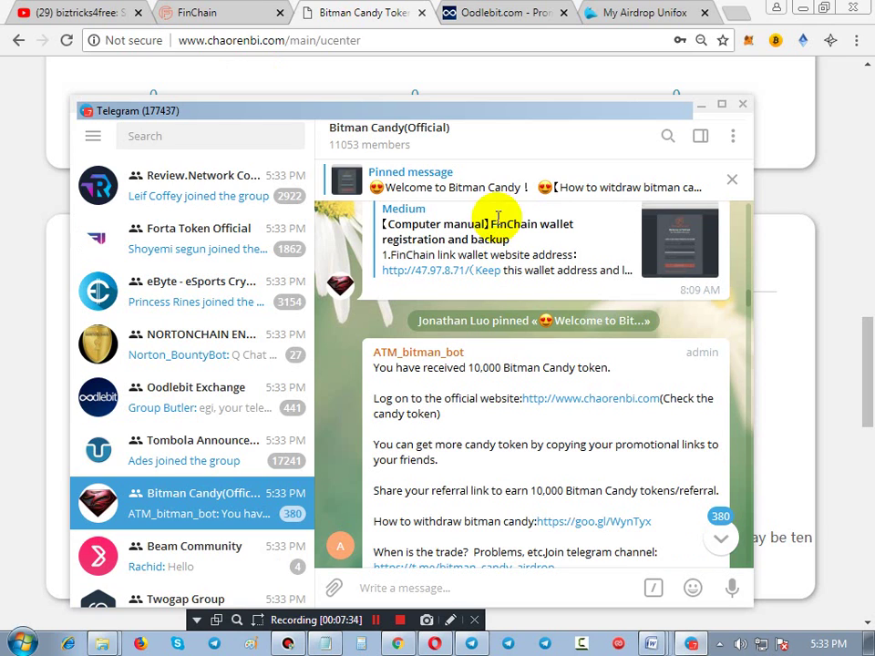
{"action": "scroll", "coordinate": [566, 405], "scroll_direction": "down", "scroll_amount": 5}
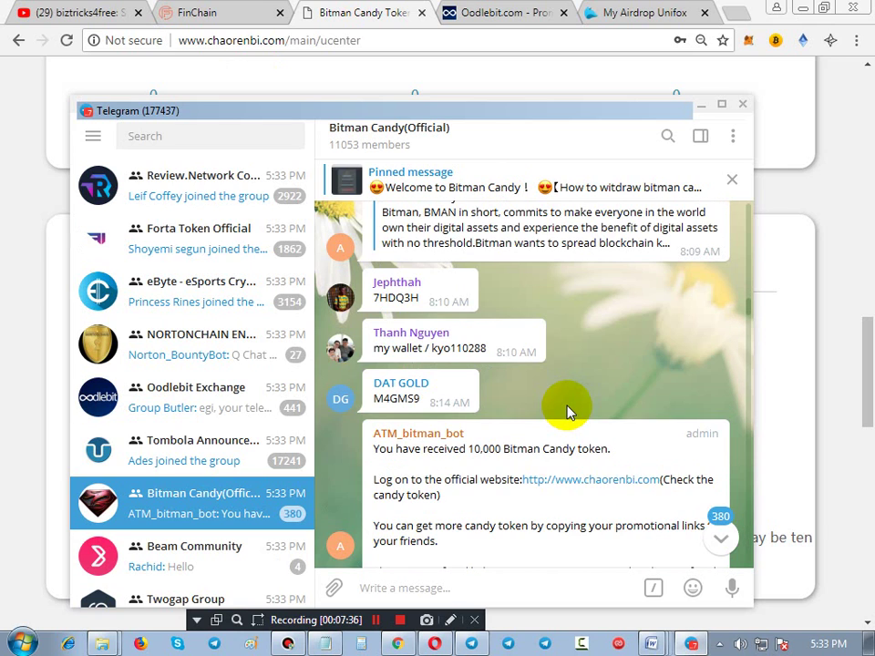
{"action": "scroll", "coordinate": [531, 407], "scroll_direction": "down", "scroll_amount": 2}
{"action": "scroll", "coordinate": [572, 384], "scroll_direction": "down", "scroll_amount": 5}
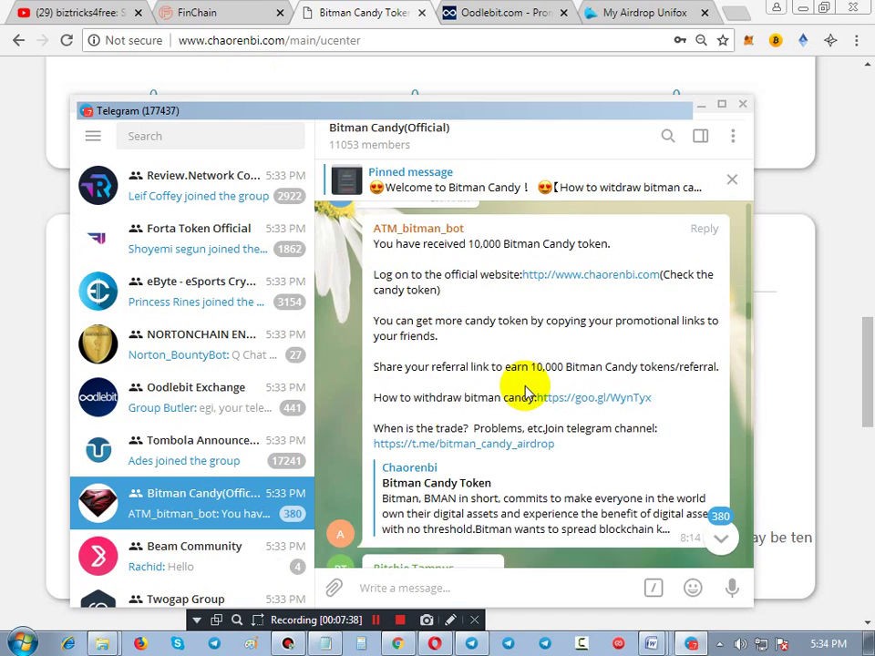
{"action": "scroll", "coordinate": [518, 378], "scroll_direction": "up", "scroll_amount": 1}
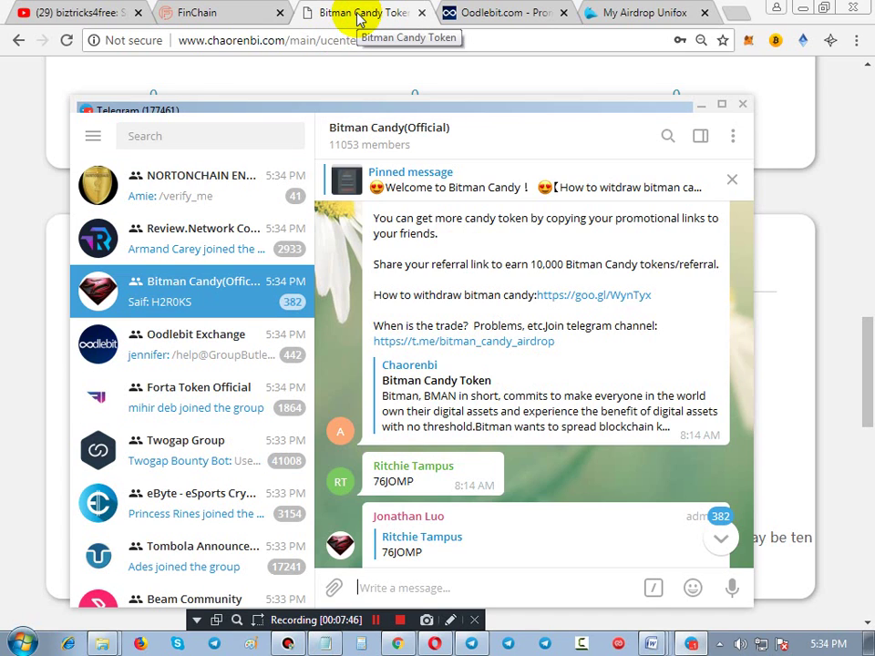
{"action": "key", "text": "alt+Tab"}
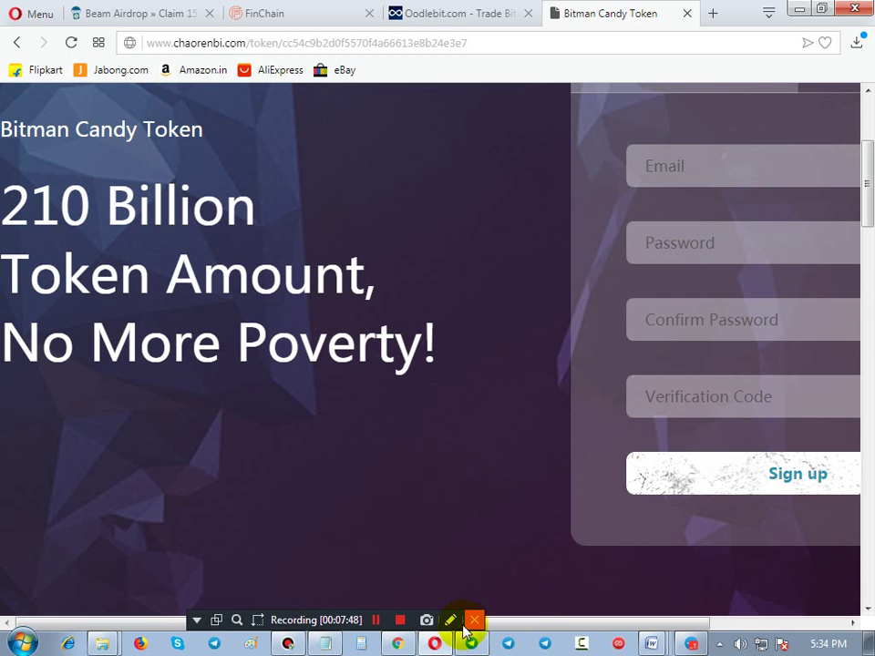
Review the Opera sign-up form for 10k tokens and load its verification-code captcha
{"action": "left_click", "coordinate": [450, 620]}
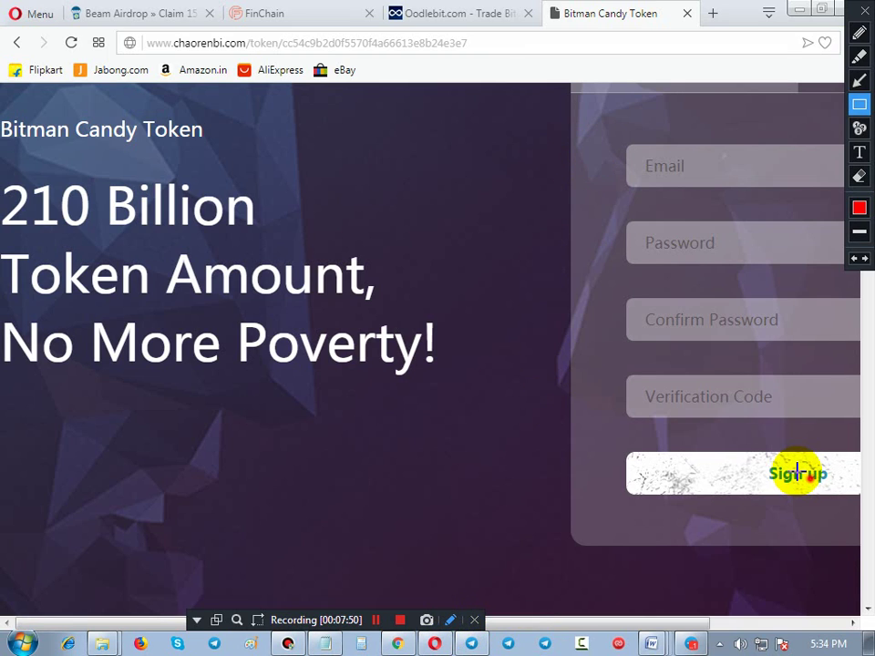
{"action": "left_click_drag", "start_coordinate": [610, 132], "coordinate": [837, 500]}
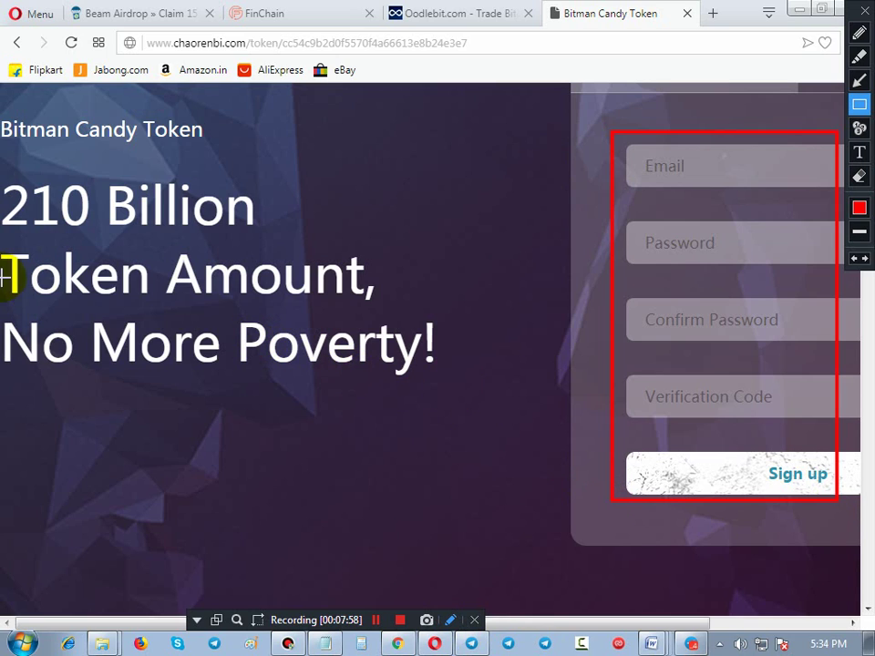
{"action": "left_click", "coordinate": [5, 159]}
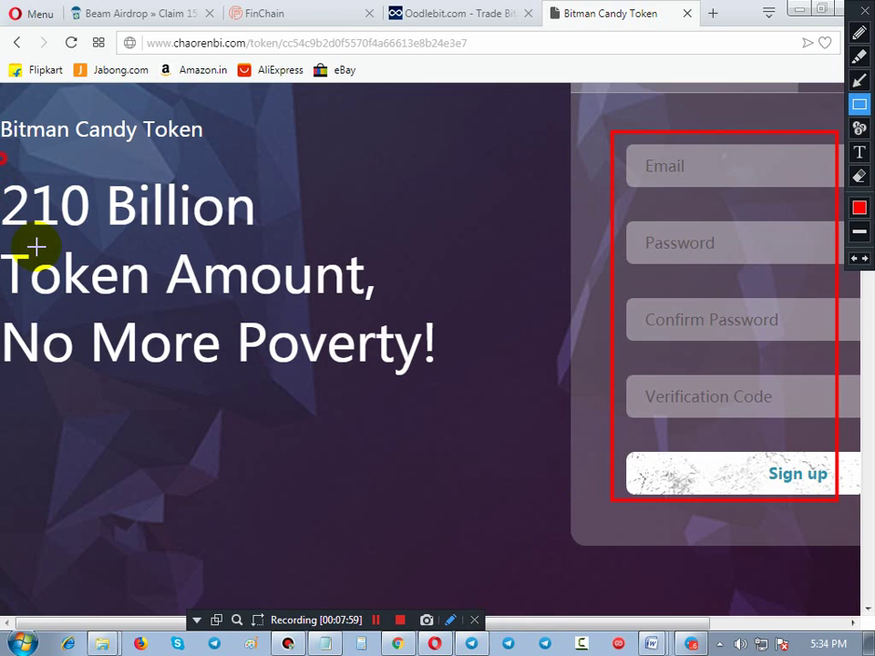
{"action": "mouse_move", "coordinate": [37, 246]}
{"action": "left_mouse_down"}
{"action": "mouse_move", "coordinate": [263, 336]}
{"action": "mouse_move", "coordinate": [482, 378]}
{"action": "left_mouse_up"}
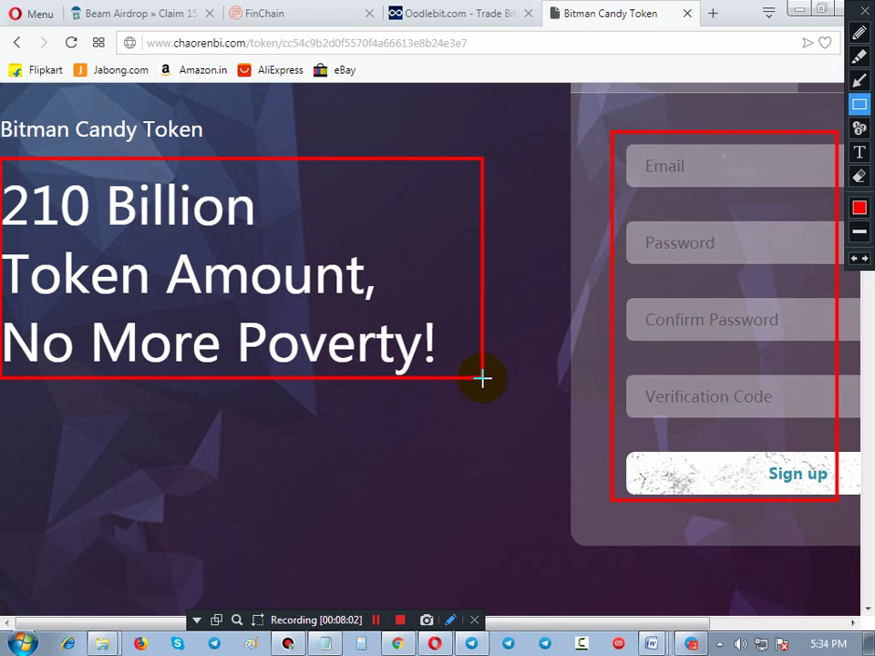
{"action": "left_click", "coordinate": [459, 407]}
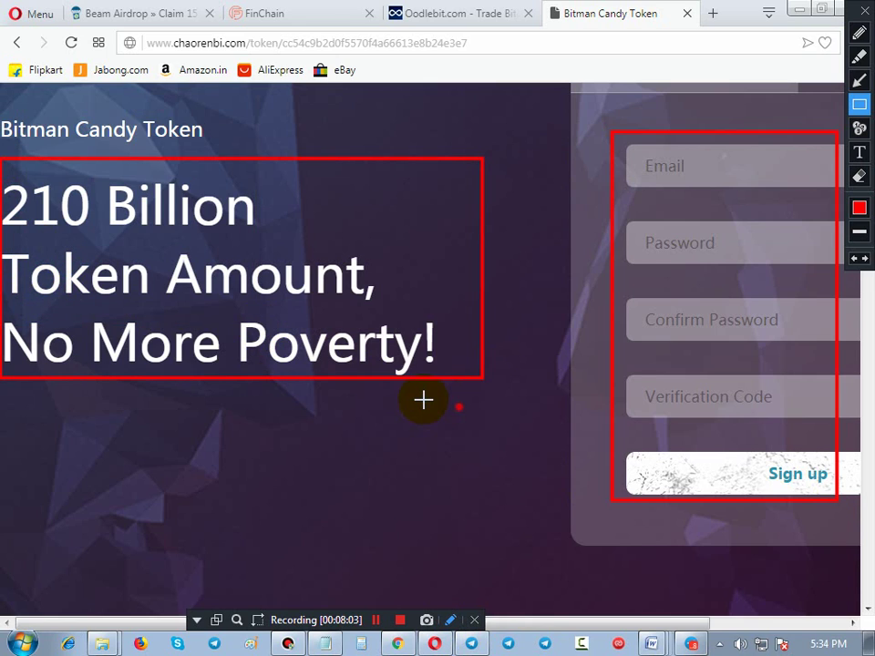
{"action": "left_click_drag", "start_coordinate": [423, 399], "coordinate": [459, 406]}
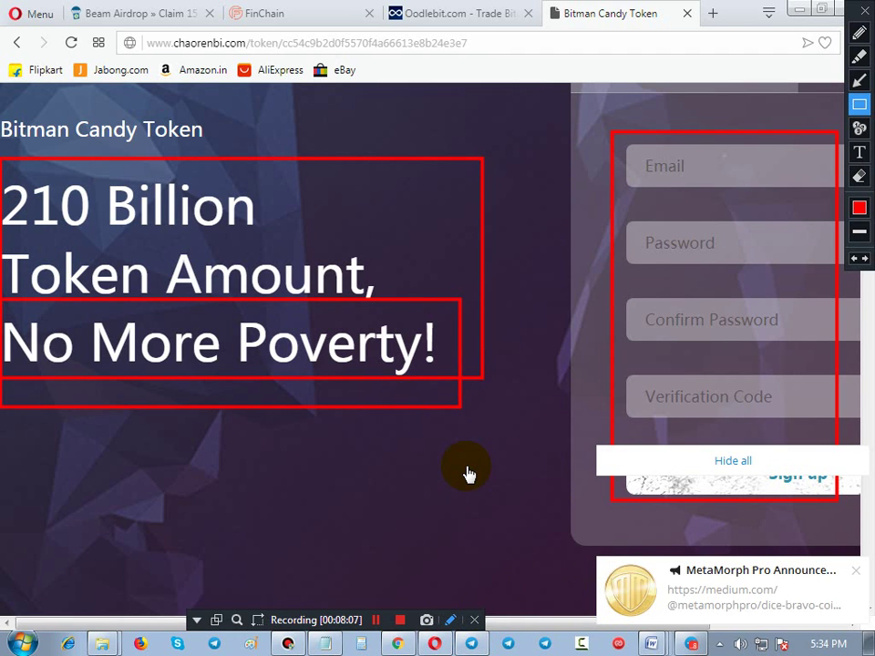
Select the short codes posted in the Telegram group chat, then return to the sign-up page
{"action": "key", "text": "alt+Tab"}
{"action": "scroll", "coordinate": [444, 451], "scroll_direction": "up", "scroll_amount": 5}
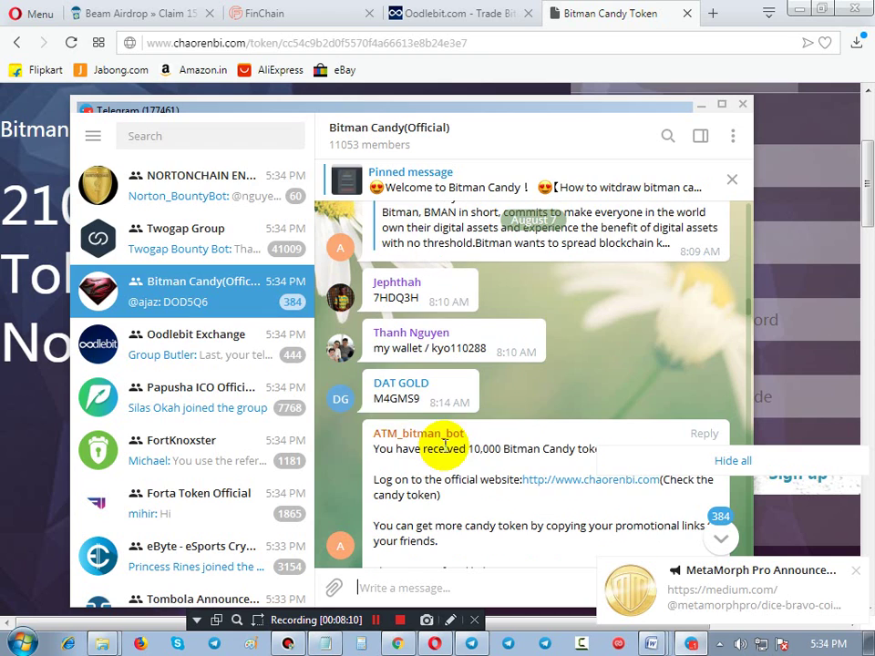
{"action": "double_click", "coordinate": [412, 403]}
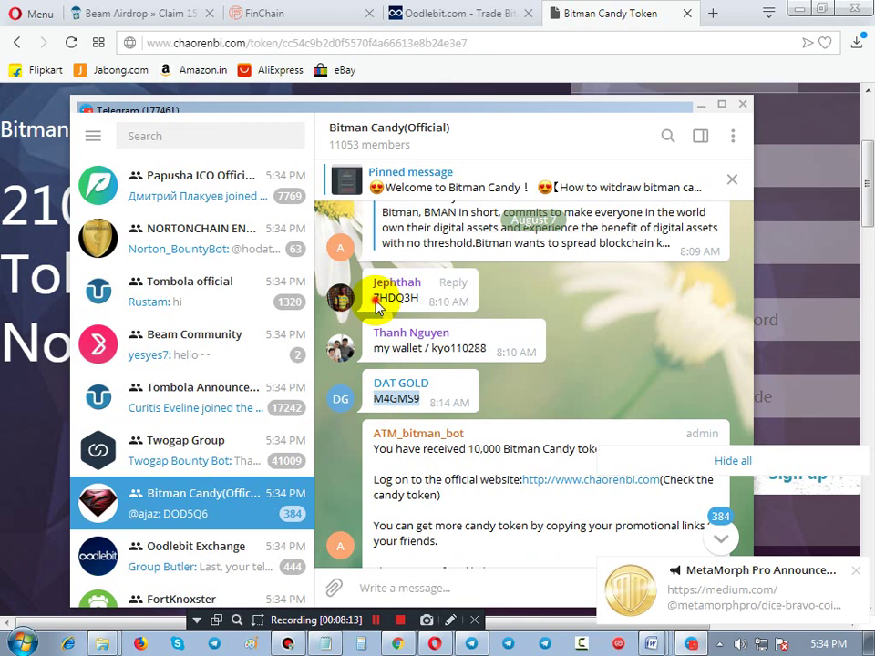
{"action": "left_click_drag", "start_coordinate": [376, 303], "coordinate": [414, 304]}
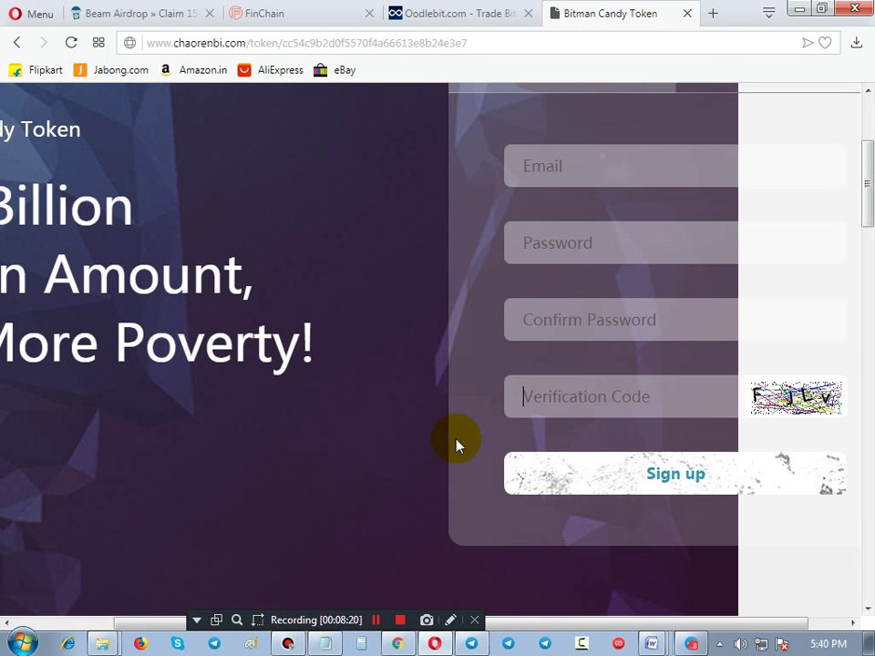
{"action": "left_click", "coordinate": [450, 621]}
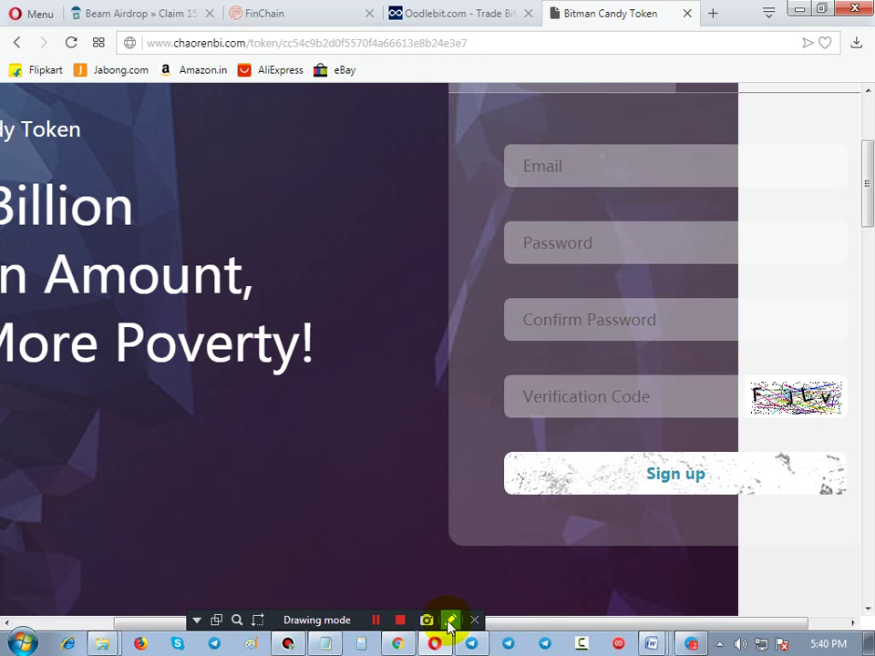
{"action": "mouse_move", "coordinate": [486, 149]}
{"action": "left_mouse_down"}
{"action": "mouse_move", "coordinate": [752, 478]}
{"action": "mouse_move", "coordinate": [808, 508]}
{"action": "left_mouse_up"}
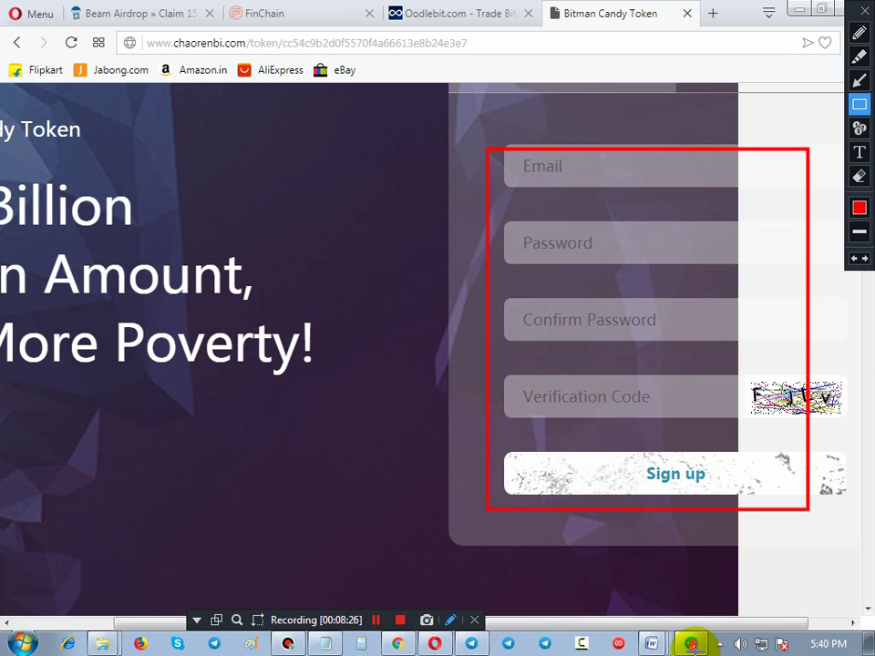
{"action": "left_click", "coordinate": [692, 645]}
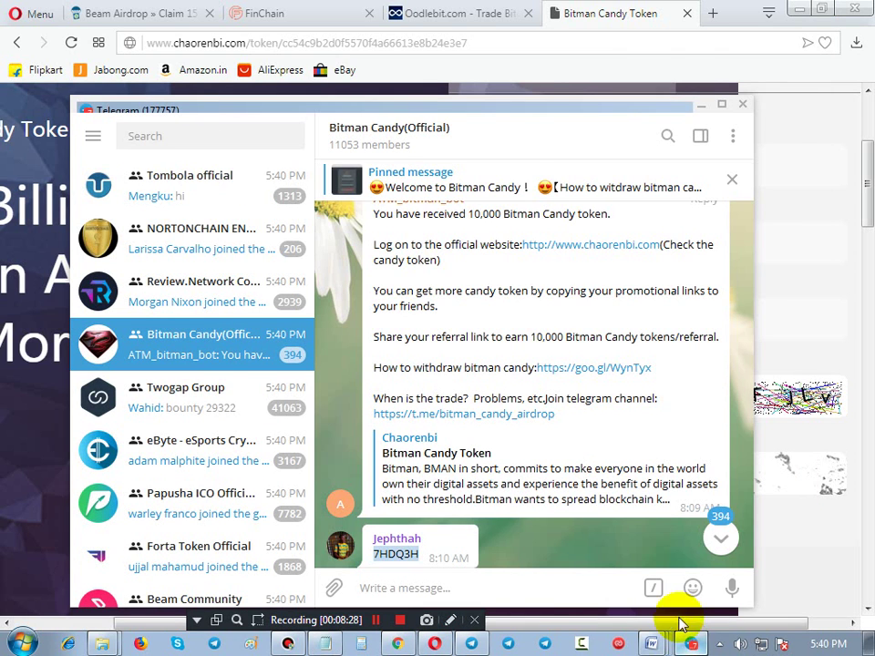
{"action": "left_click", "coordinate": [426, 91]}
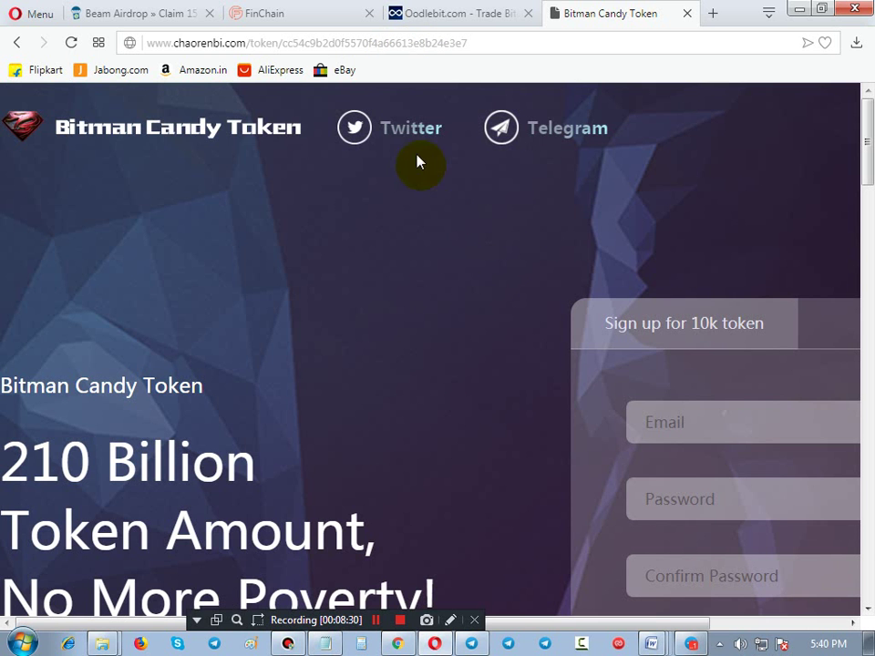
Bring Chrome forward and go from the Oodlebit tab to the Bitman Candy user centre tab
{"action": "left_click", "coordinate": [397, 642]}
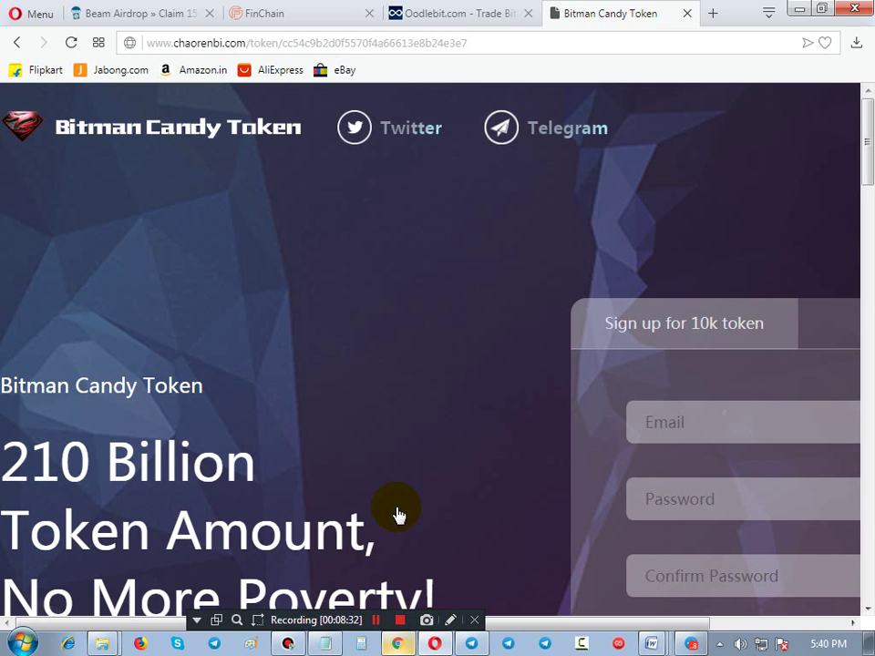
{"action": "left_click", "coordinate": [424, 16]}
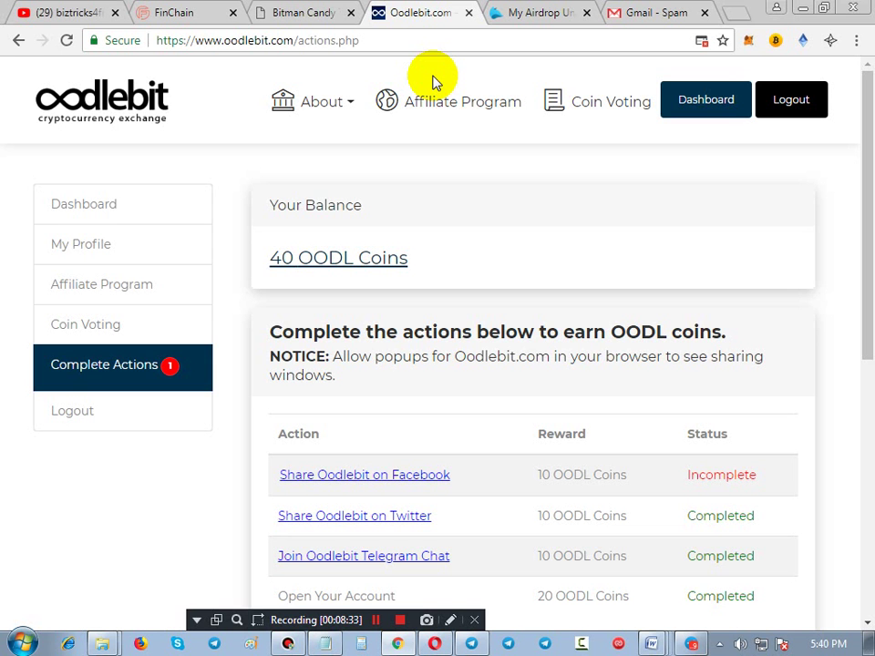
{"action": "left_click", "coordinate": [313, 11]}
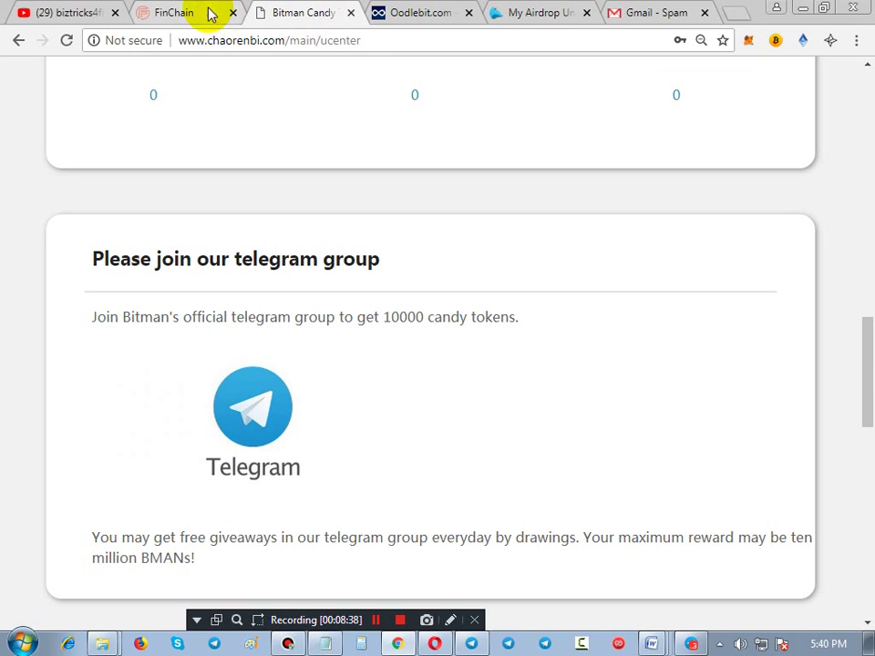
{"action": "left_click", "coordinate": [450, 623]}
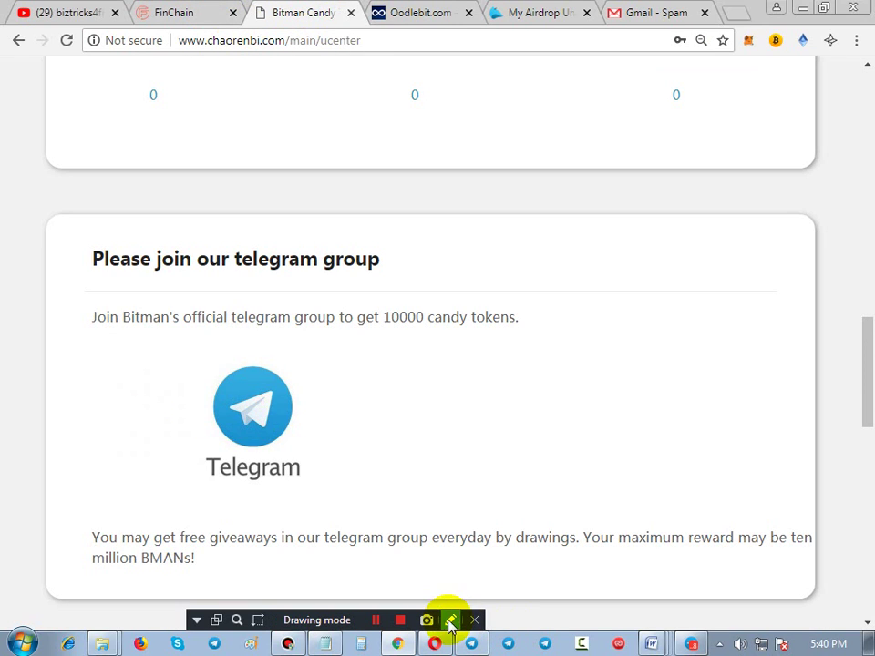
{"action": "left_click_drag", "start_coordinate": [207, 362], "coordinate": [354, 481]}
{"action": "key", "text": "Escape"}
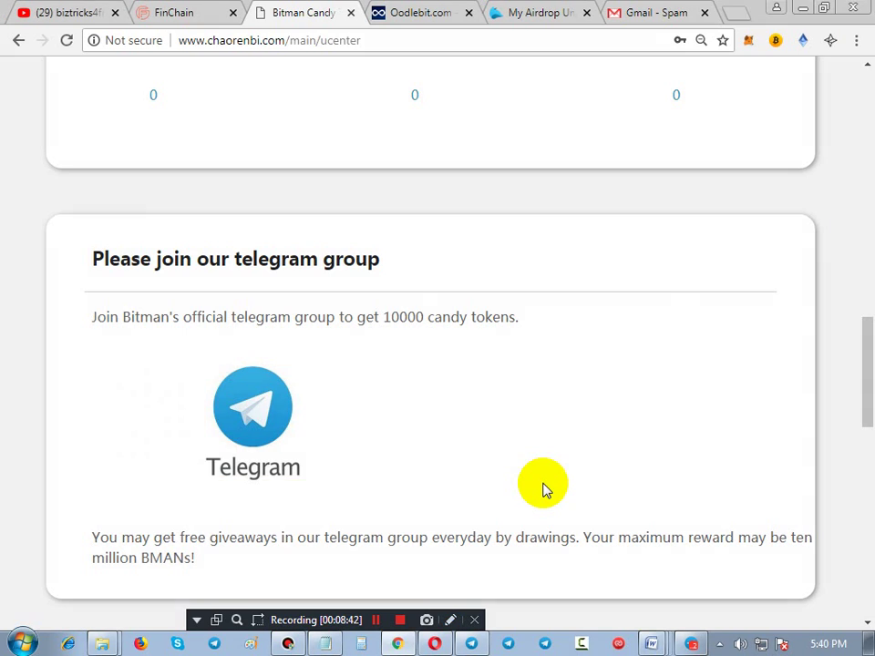
{"action": "scroll", "coordinate": [543, 490], "scroll_direction": "up", "scroll_amount": 10}
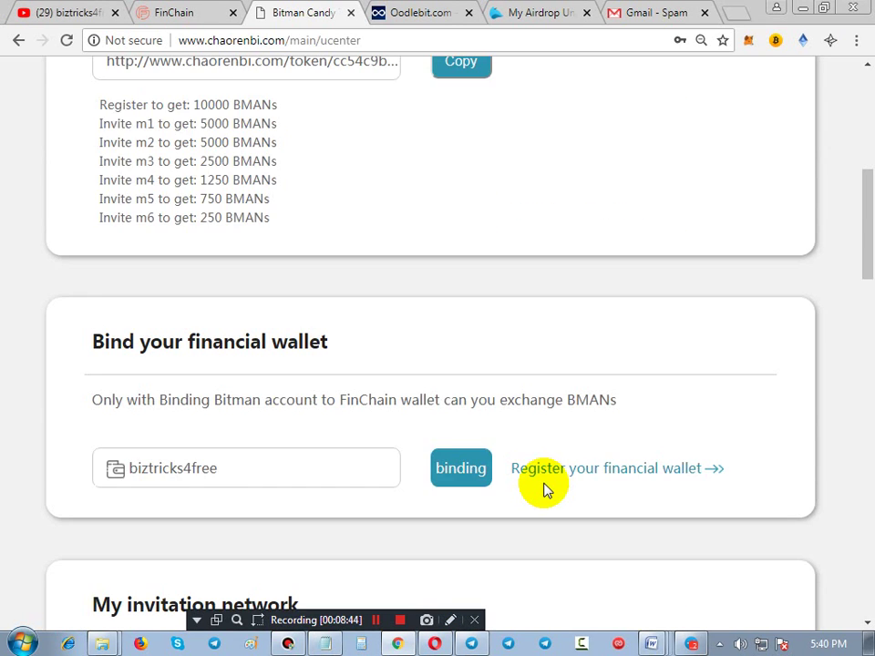
Check the FinChain account in the wallet-binding section, then scroll up to the 10000 MY Token credit
{"action": "scroll", "coordinate": [518, 488], "scroll_direction": "down", "scroll_amount": 2}
{"action": "left_click", "coordinate": [450, 619]}
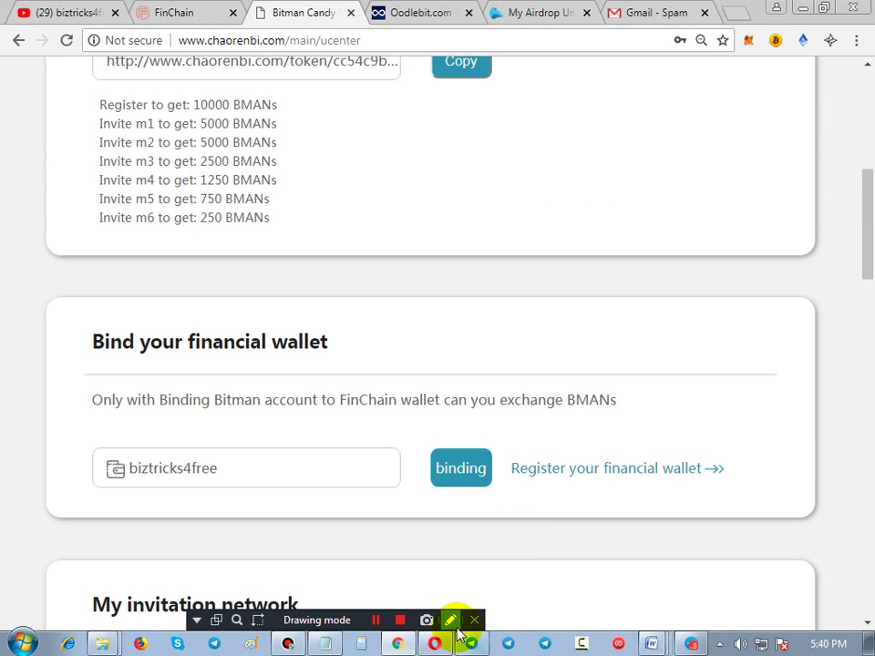
{"action": "left_click_drag", "start_coordinate": [113, 440], "coordinate": [220, 493]}
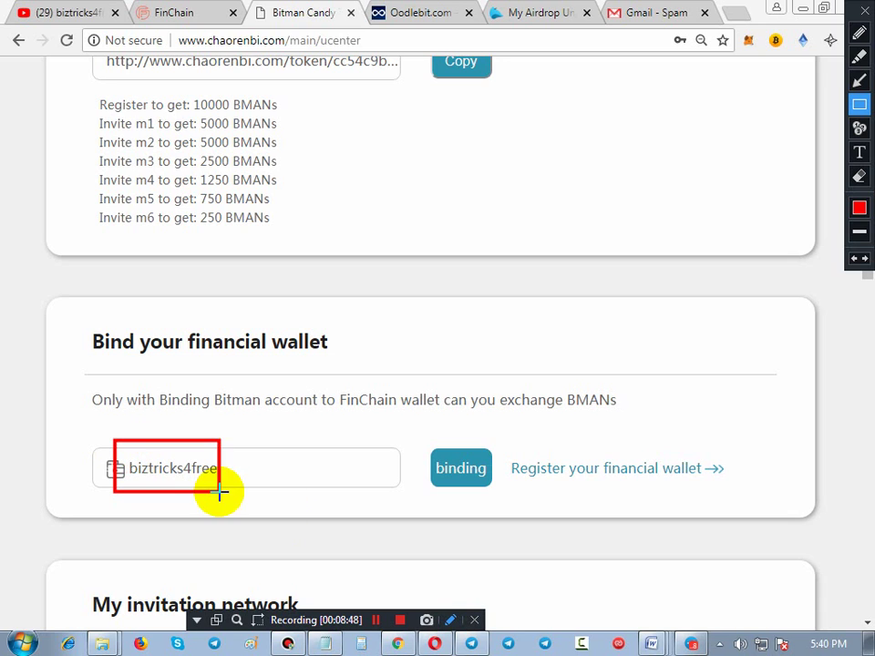
{"action": "key", "text": "Escape"}
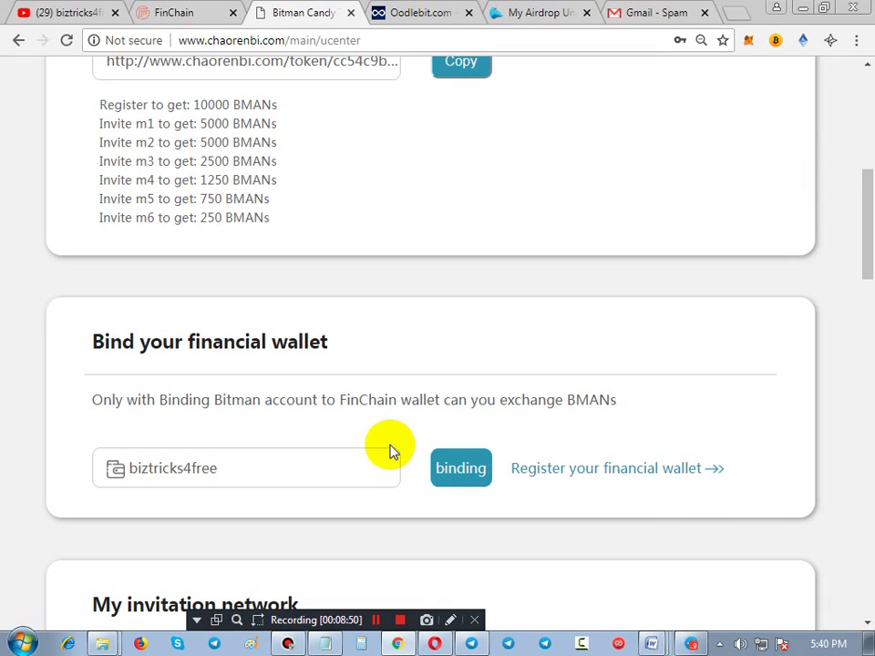
{"action": "scroll", "coordinate": [389, 451], "scroll_direction": "up", "scroll_amount": 5}
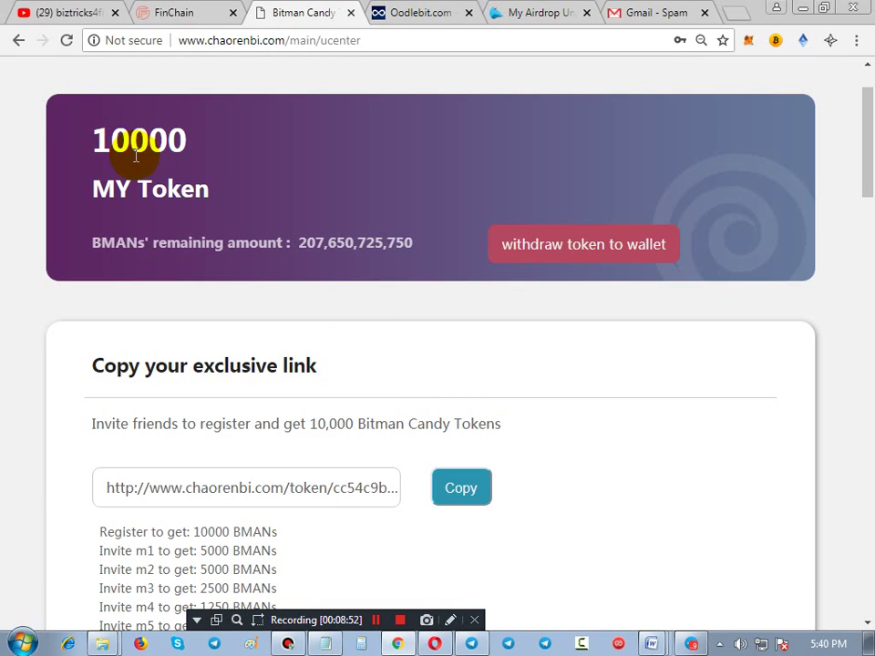